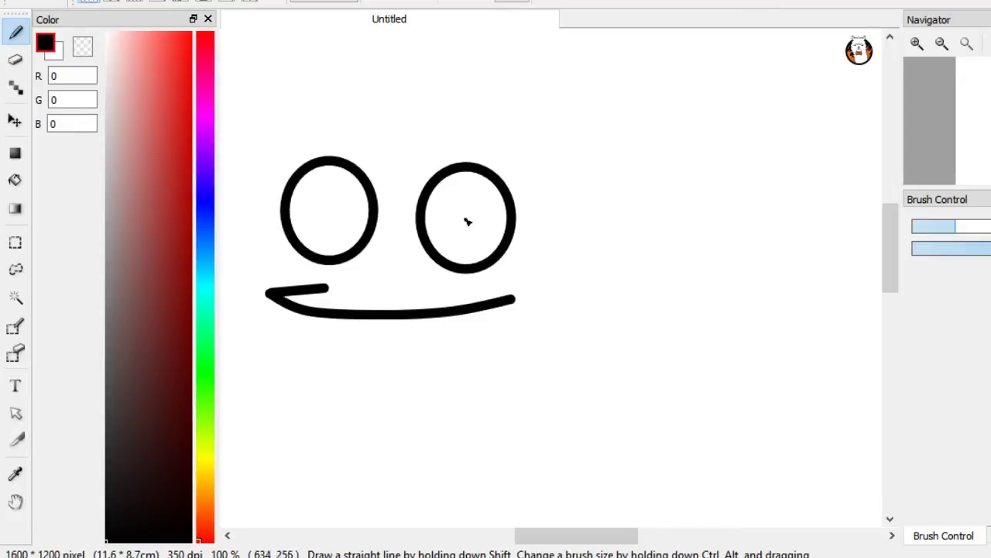
Dot a solid black pupil in the centre of each eye
left_click(327, 208)
left_click(465, 212)
key("ctrl+plus")
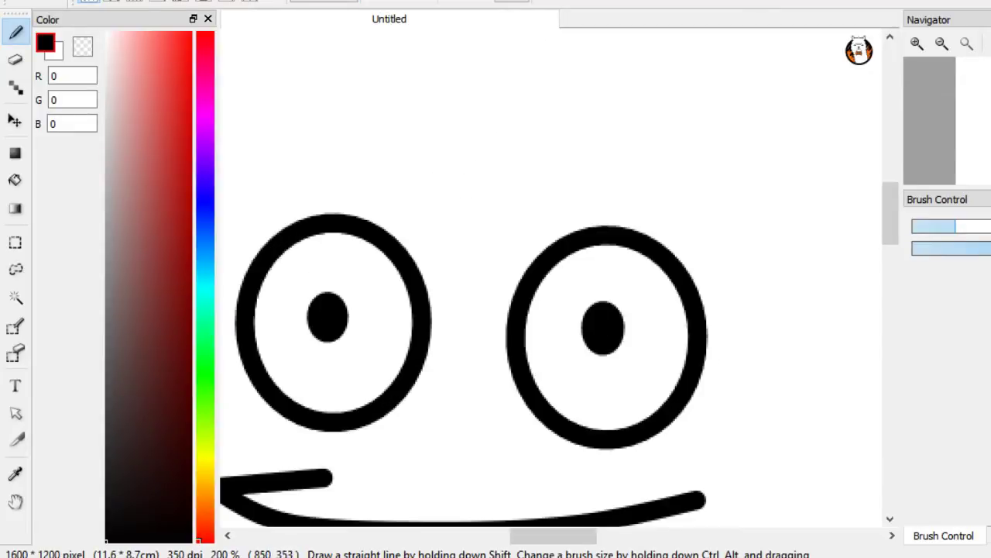
key("ctrl+minus")
key("ctrl+minus")
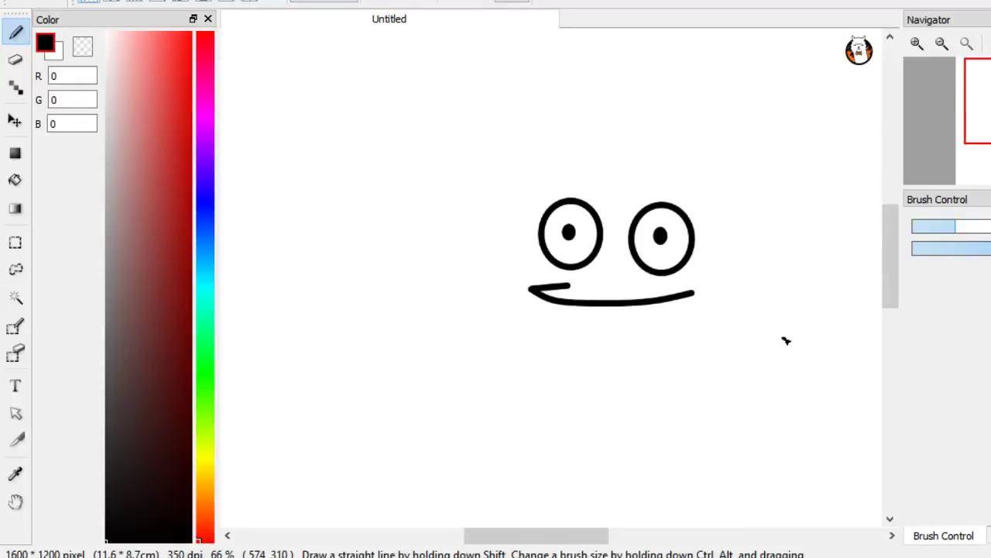
left_click_drag(517, 208, 520, 296)
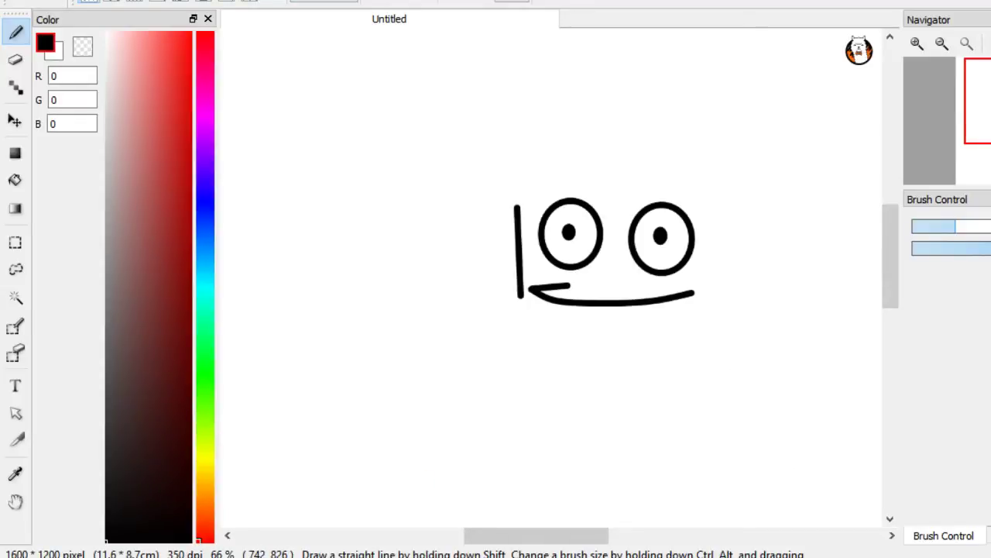
mouse_move(633, 196)
left_mouse_down()
mouse_move(579, 213)
mouse_move(589, 187)
mouse_move(544, 211)
mouse_move(548, 185)
left_mouse_up()
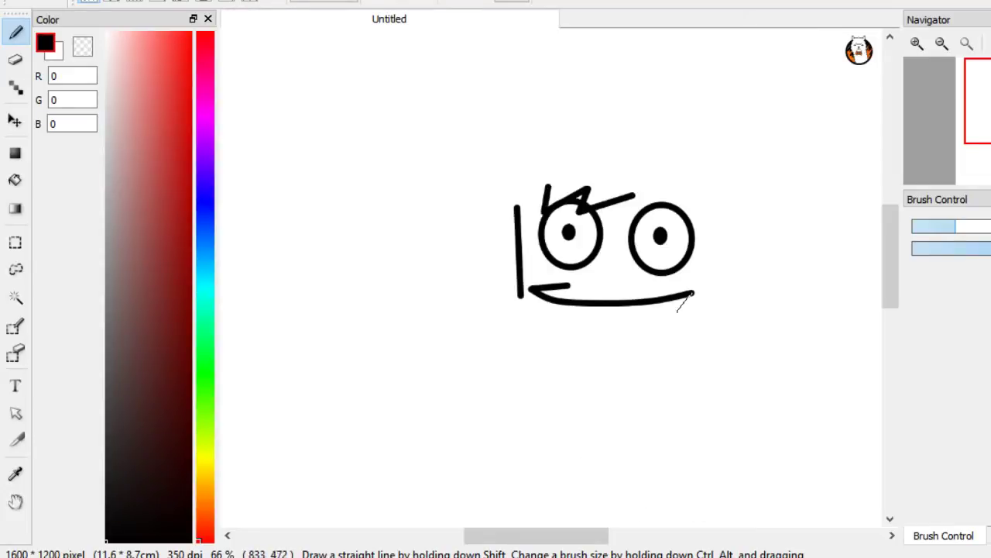
mouse_move(693, 295)
left_mouse_down()
mouse_move(559, 302)
mouse_move(674, 309)
left_mouse_up()
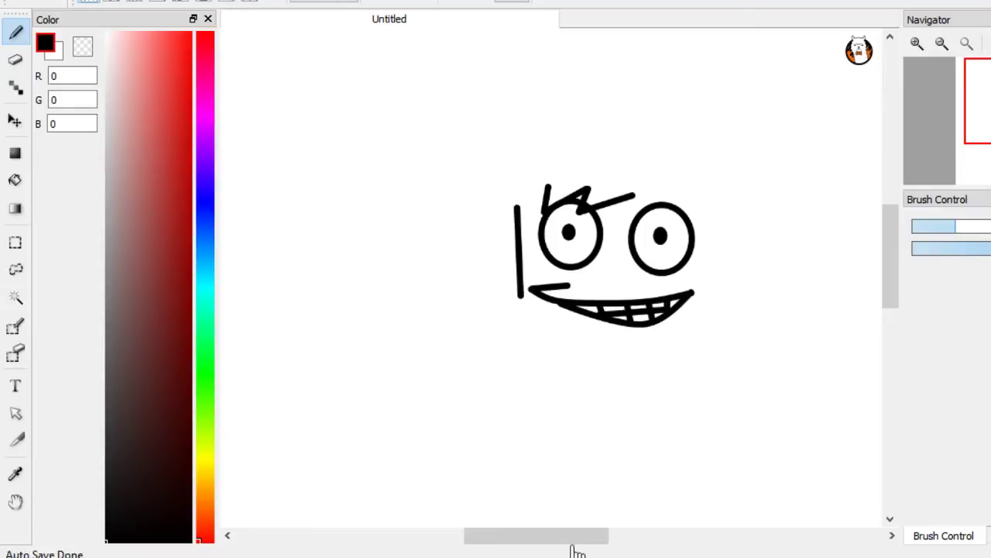
mouse_move(520, 297)
left_mouse_down()
mouse_move(561, 336)
mouse_move(626, 356)
mouse_move(700, 330)
mouse_move(714, 298)
mouse_move(591, 337)
mouse_move(668, 341)
mouse_move(711, 296)
left_mouse_up()
key("ctrl+z")
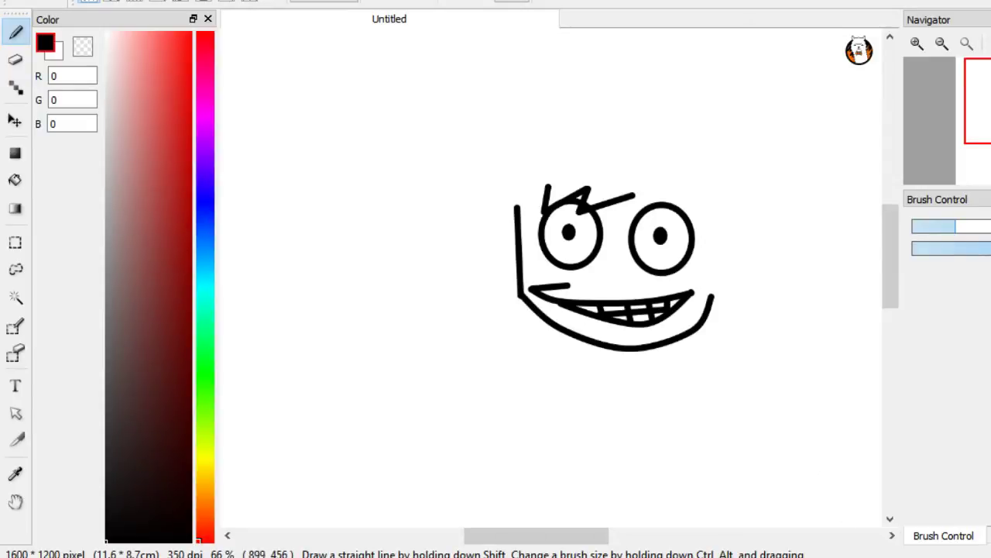
left_click_drag(719, 260, 712, 263)
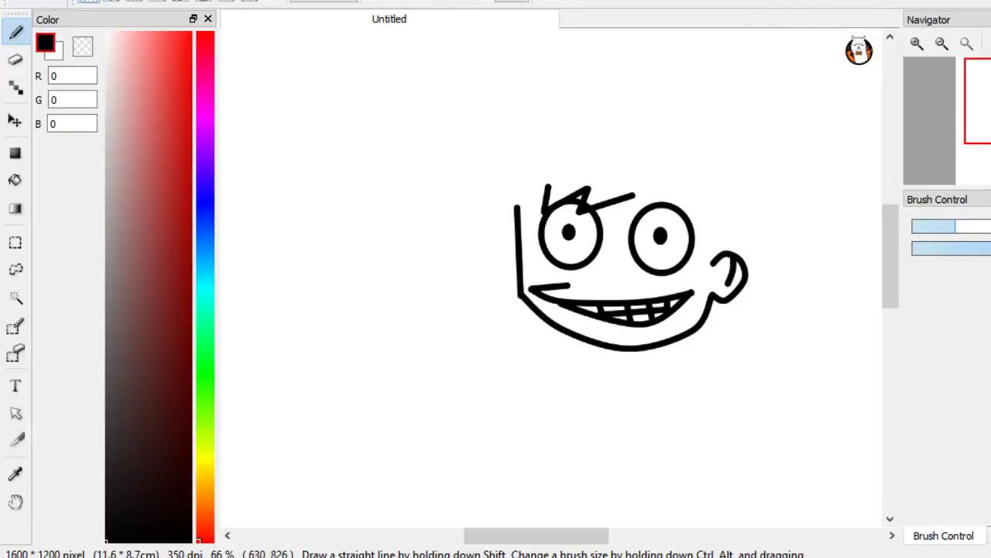
key("ctrl+z")
key("ctrl+z")
key("ctrl+z")
key("ctrl+z")
key("ctrl+z")
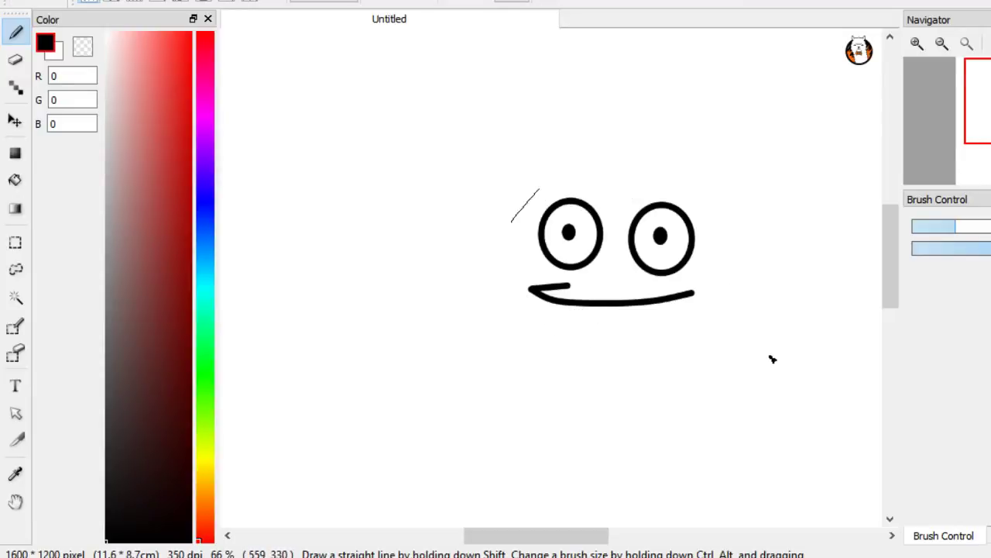
mouse_move(511, 223)
left_mouse_down()
mouse_move(566, 203)
mouse_move(574, 189)
left_mouse_up()
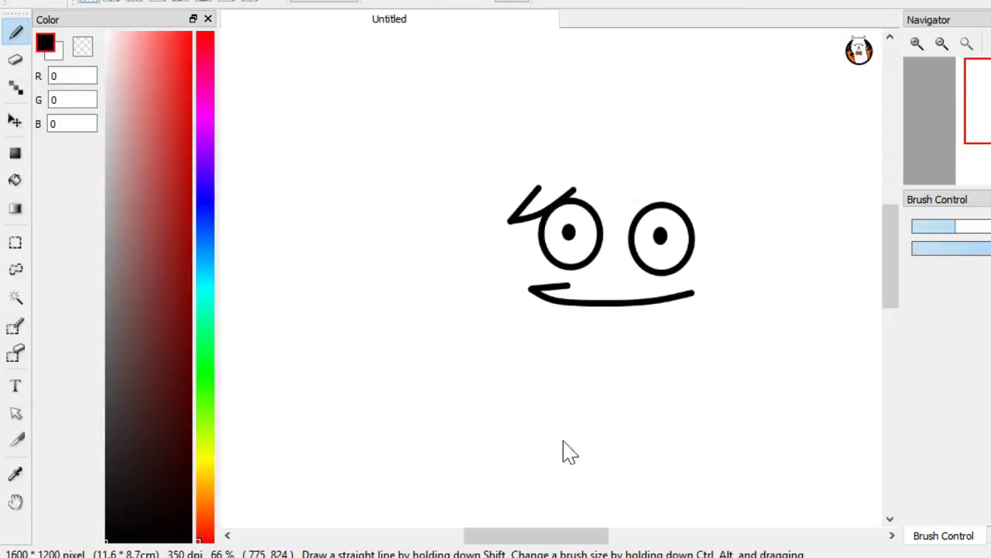
key("ctrl+z")
key("ctrl+z")
Draw jagged fringe strands around the tops of the eyes and the rounded outline of the face and jaw
mouse_move(502, 190)
left_mouse_down()
mouse_move(511, 224)
mouse_move(537, 252)
mouse_move(555, 174)
mouse_move(572, 200)
left_mouse_up()
left_click_drag(595, 174, 614, 231)
left_click_drag(614, 231, 602, 226)
mouse_move(595, 174)
left_mouse_down()
mouse_move(633, 223)
mouse_move(638, 166)
left_mouse_up()
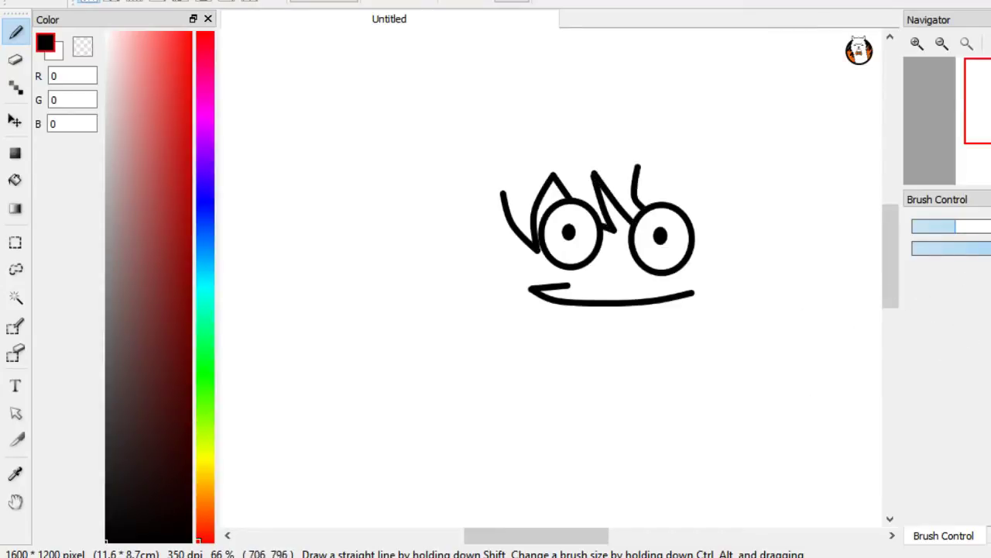
mouse_move(519, 288)
left_mouse_down()
mouse_move(537, 322)
mouse_move(617, 345)
left_mouse_up()
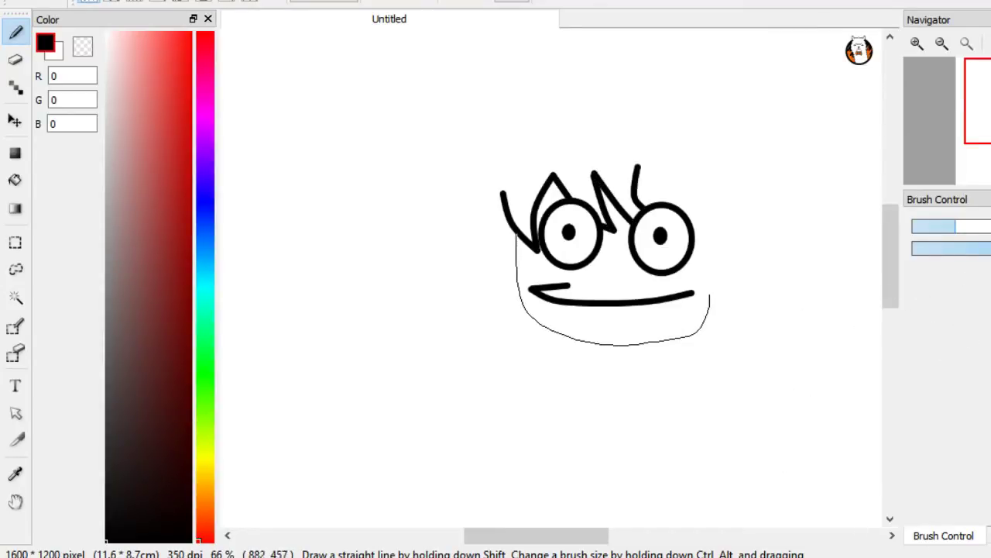
left_click_drag(709, 296, 708, 227)
Draw the outer hair outline with spikes at the crown and back, and add an ear on the face's right side
mouse_move(516, 263)
left_mouse_down()
mouse_move(493, 177)
mouse_move(515, 149)
mouse_move(626, 132)
mouse_move(710, 182)
left_mouse_up()
key("ctrl+z")
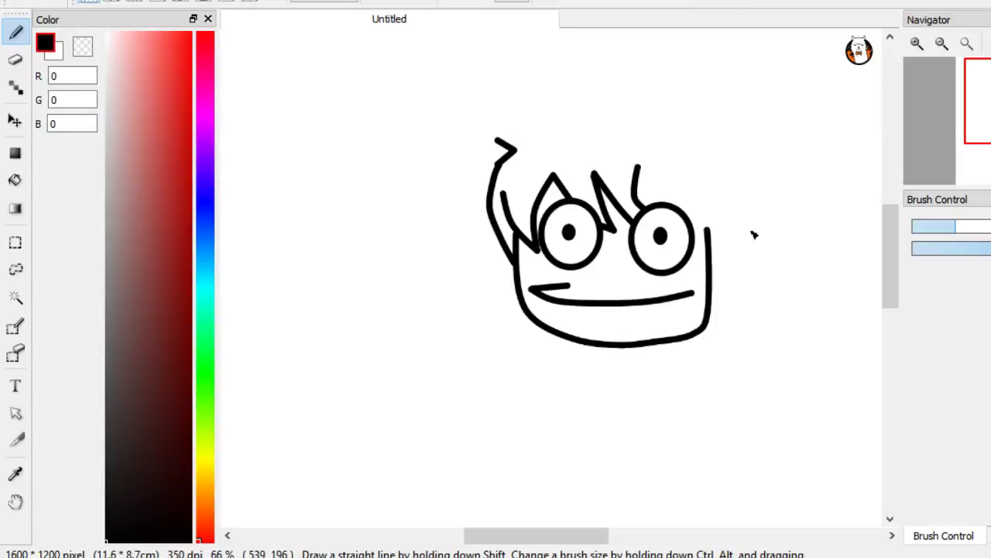
mouse_move(495, 138)
left_mouse_down()
mouse_move(618, 123)
mouse_move(679, 140)
mouse_move(711, 178)
left_mouse_up()
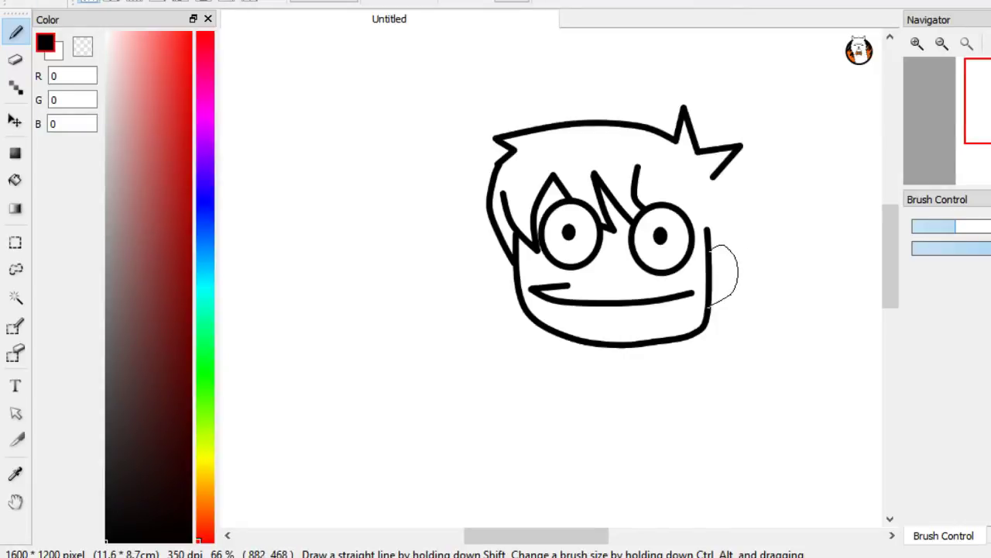
mouse_move(708, 302)
left_mouse_down()
mouse_move(715, 254)
mouse_move(716, 279)
left_mouse_up()
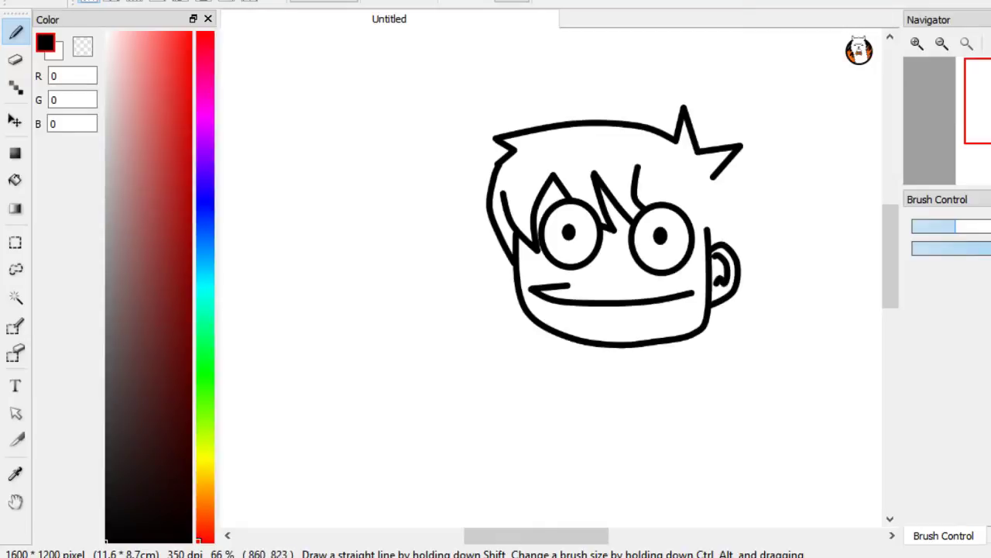
mouse_move(722, 169)
left_mouse_down()
mouse_move(748, 277)
mouse_move(704, 328)
left_mouse_up()
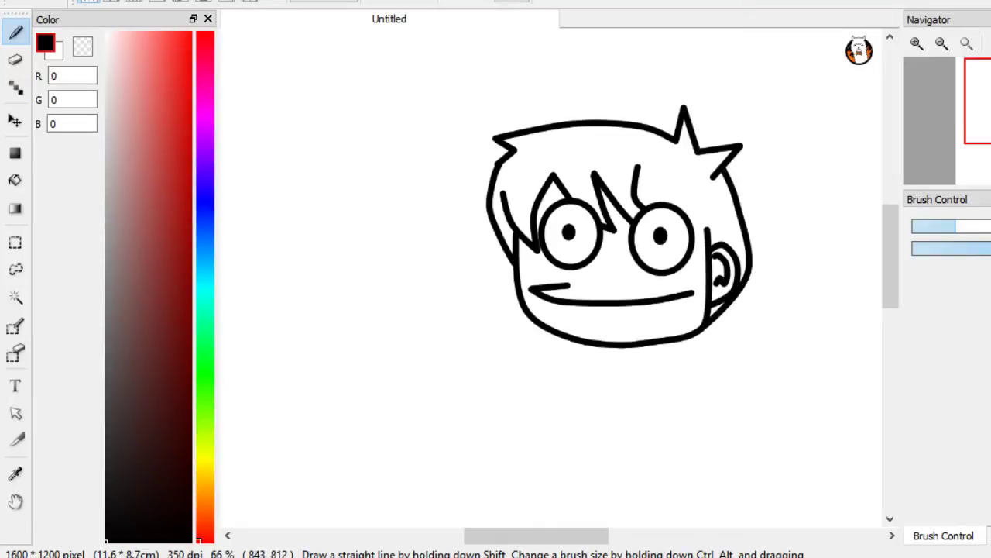
Pick white and paint over the fringe strokes between the eyes and around the right eye
right_click(596, 271)
scroll(596, 271, "up", 2)
mouse_move(600, 244)
left_mouse_down()
mouse_move(697, 384)
mouse_move(678, 349)
mouse_move(724, 215)
mouse_move(716, 319)
mouse_move(751, 333)
left_mouse_up()
left_click_drag(529, 536, 557, 535)
mouse_move(406, 314)
left_mouse_down()
mouse_move(416, 266)
mouse_move(441, 242)
left_mouse_up()
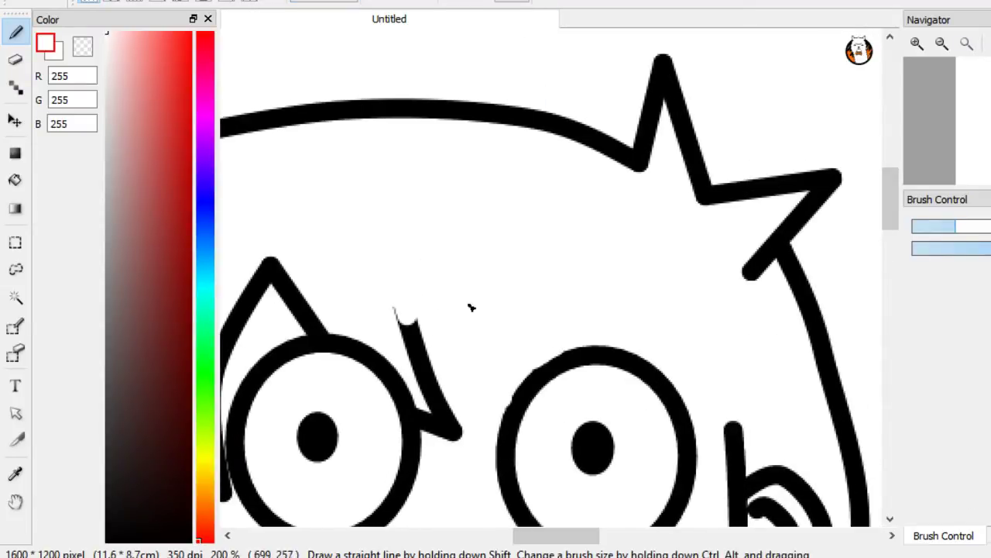
key("ctrl+z")
Pick black again and redraw the fringe strands between the eyes and beside the right eye
right_click(328, 455)
left_click_drag(406, 318, 416, 245)
left_click_drag(417, 245, 547, 370)
left_click_drag(693, 426, 762, 431)
left_click_drag(762, 431, 626, 253)
Draw a short neck under the chin with a V-shaped collar across it
scroll(637, 339, "down", 4)
left_click_drag(890, 219, 890, 268)
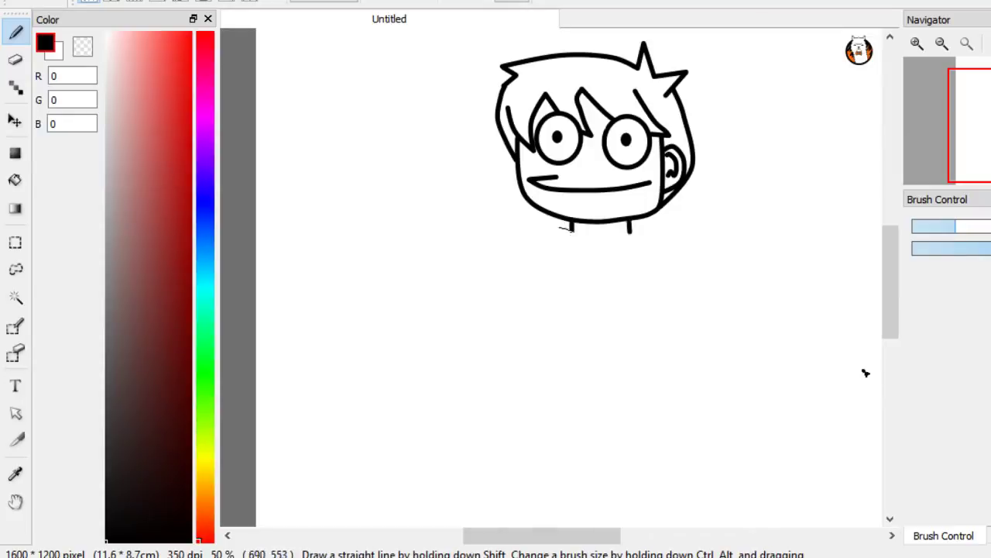
mouse_move(558, 225)
left_mouse_down()
mouse_move(619, 239)
mouse_move(657, 211)
left_mouse_up()
mouse_move(588, 254)
left_mouse_down()
mouse_move(546, 233)
mouse_move(547, 214)
left_mouse_up()
scroll(739, 426, "up", 2)
left_click_drag(740, 387, 742, 554)
Undo the large curved hood stroke and draw the hood's front edges on both sides of the collar
left_click(24, 3)
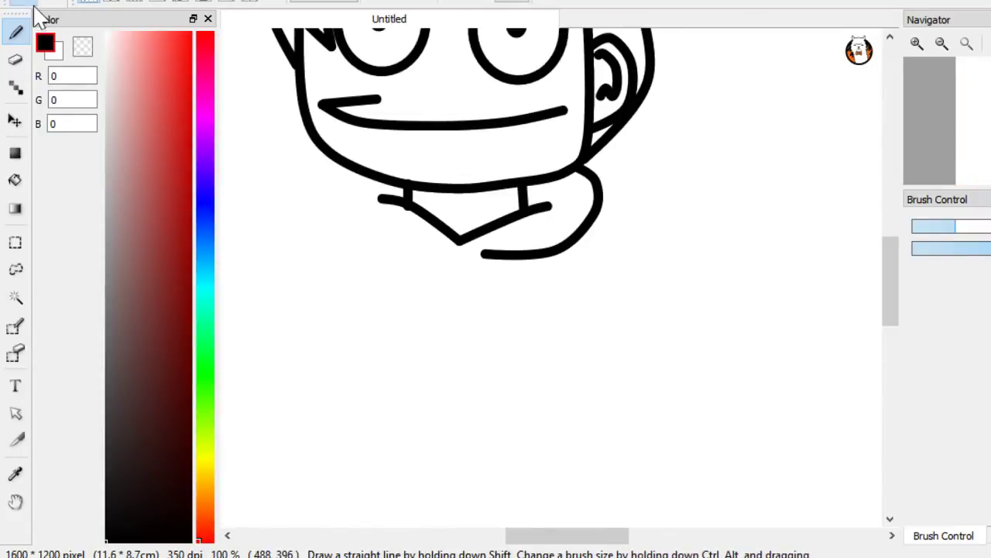
left_click(24, 2)
mouse_move(434, 256)
left_mouse_down()
mouse_move(349, 181)
mouse_move(372, 175)
left_mouse_up()
mouse_move(499, 261)
left_mouse_down()
mouse_move(522, 262)
mouse_move(575, 227)
left_mouse_up()
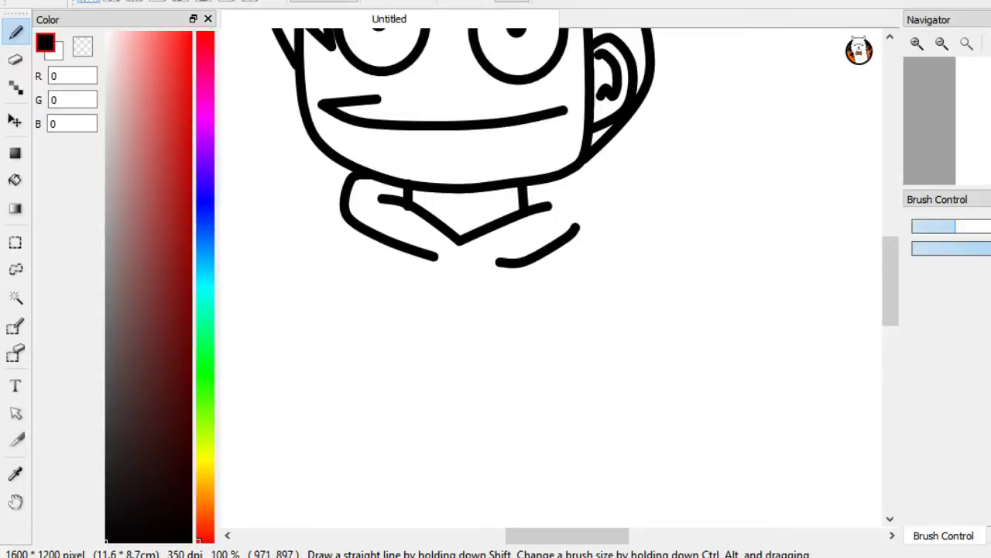
Draw the right shoulder with its upper sleeve edge, and finish the hood with its back curve and collar line
left_click(632, 225)
left_click(664, 254)
double_click(676, 393)
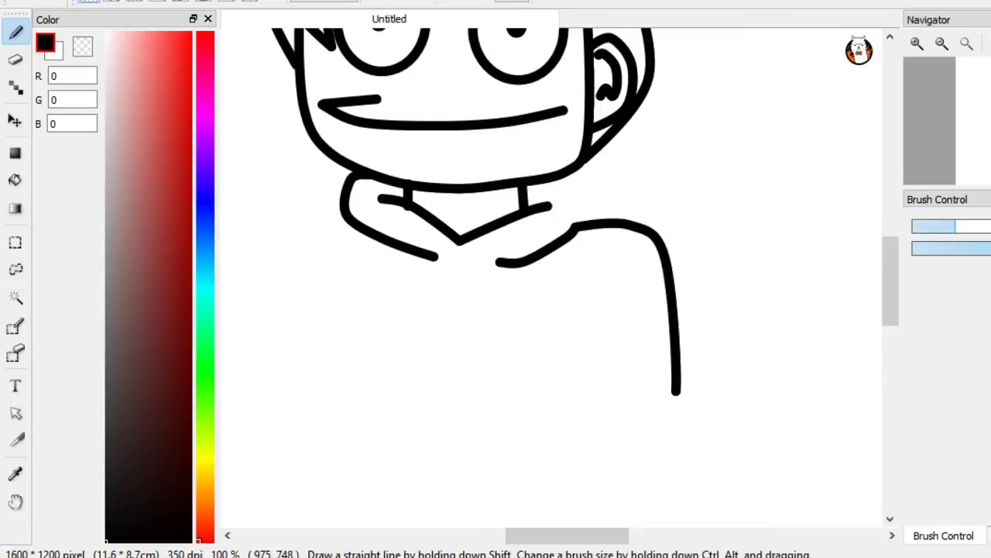
left_click_drag(891, 304, 891, 351)
scroll(847, 436, "up", 3)
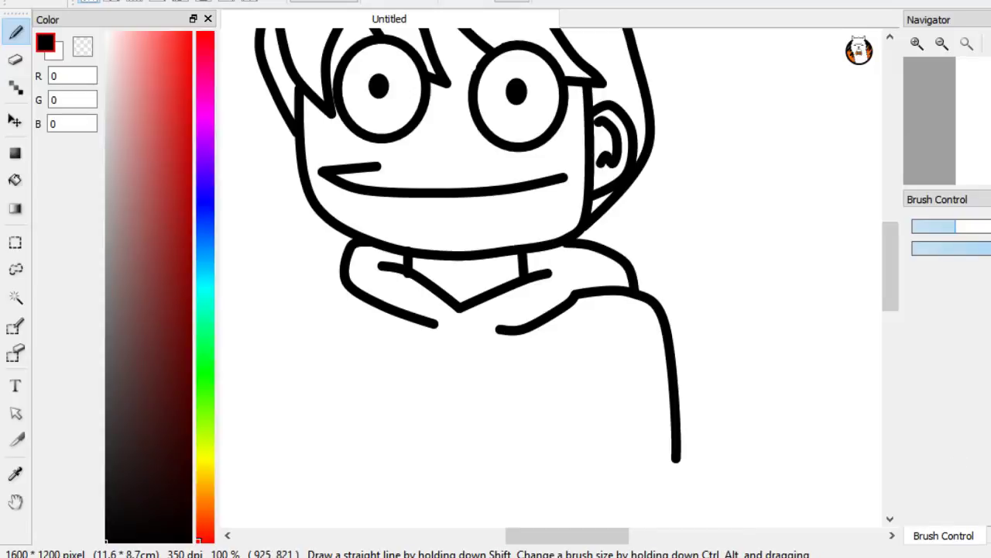
left_click_drag(436, 287, 499, 289)
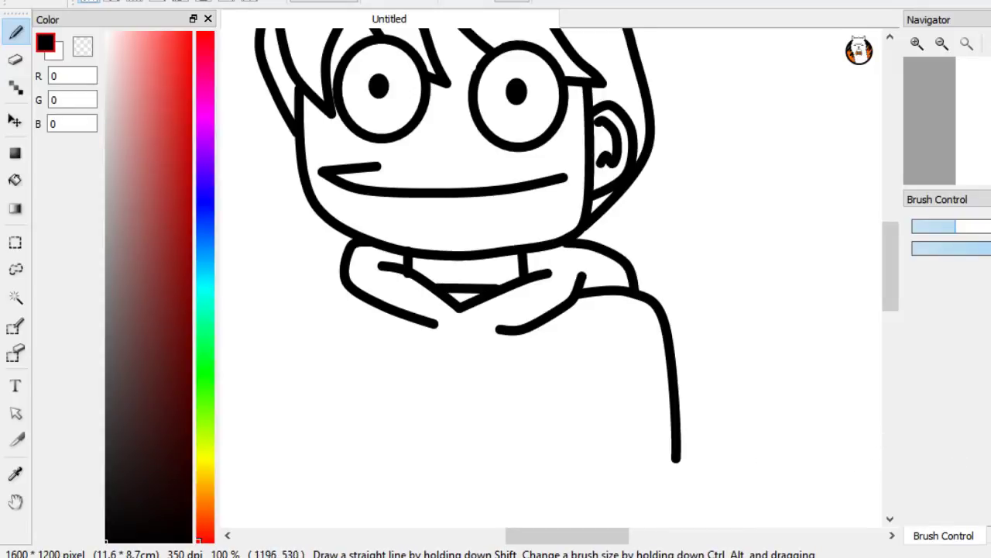
Extend the right arm's outer line straight down, add its inner line and close the sleeve with a curved cuff
left_click_drag(890, 268, 890, 323)
mouse_move(676, 172)
left_mouse_down()
mouse_move(676, 425)
mouse_move(675, 411)
left_mouse_up()
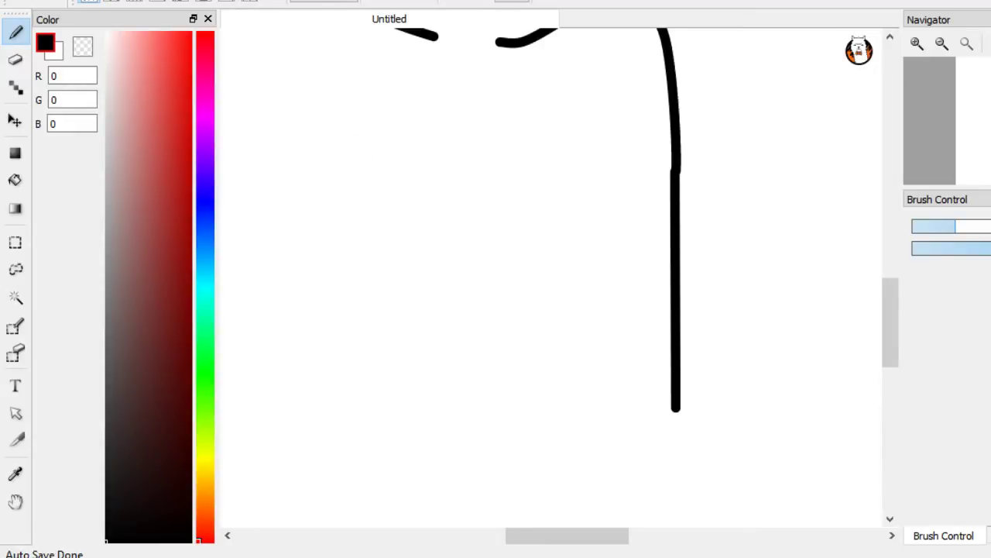
mouse_move(587, 68)
left_mouse_down()
mouse_move(590, 411)
mouse_move(680, 411)
left_mouse_up()
Draw the right hand below the cuff with overlapping curved fingers
scroll(550, 279, "down", 2)
left_click_drag(634, 440, 635, 441)
left_click_drag(618, 409, 674, 447)
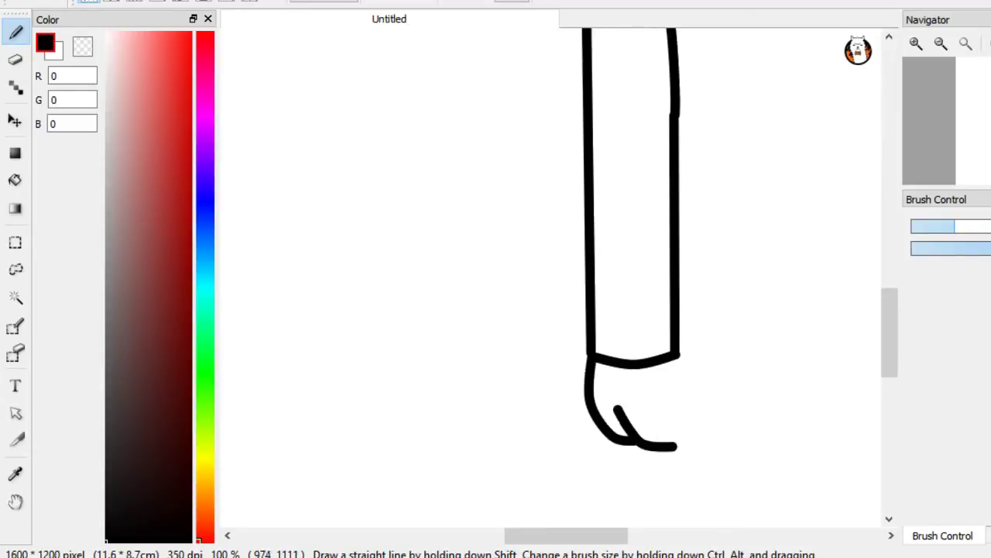
mouse_move(650, 408)
left_mouse_down()
mouse_move(704, 445)
mouse_move(677, 402)
mouse_move(675, 357)
left_mouse_up()
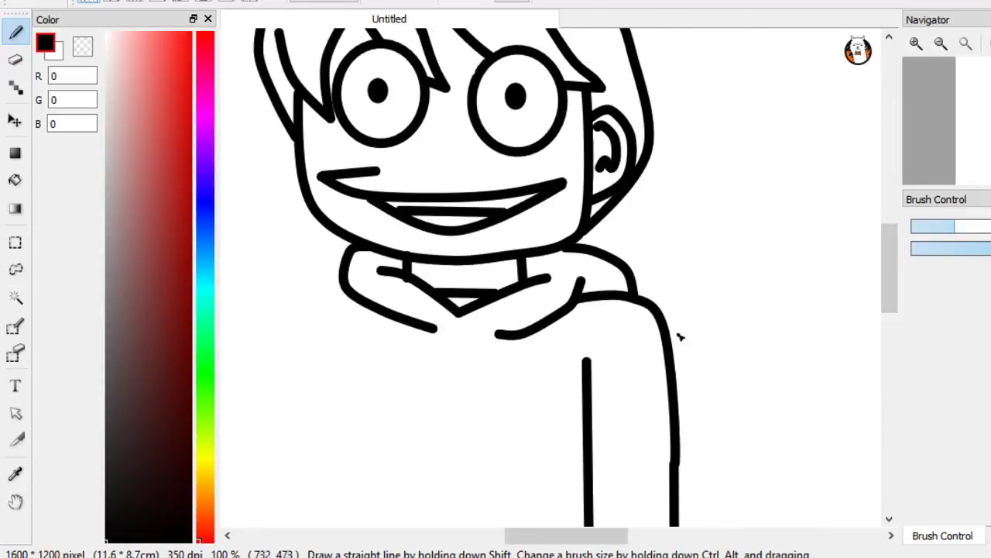
Try to add tooth dividing lines inside the open mouth
mouse_move(430, 203)
left_mouse_down()
mouse_move(431, 224)
mouse_move(462, 225)
left_mouse_up()
left_click_drag(494, 200, 491, 221)
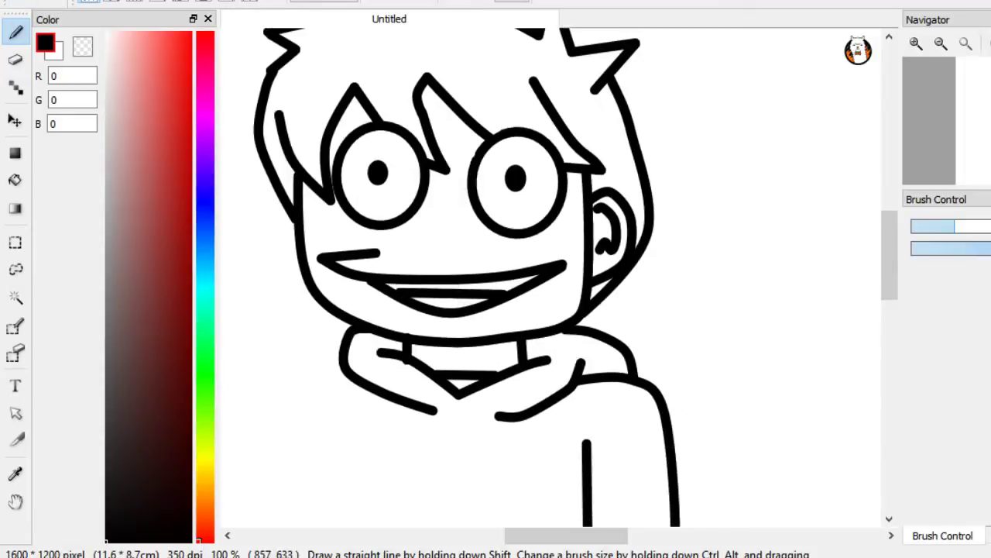
Draw the torso's left side as a long vertical line and join it to the right sleeve with a curved hem
left_click_drag(890, 256, 890, 292)
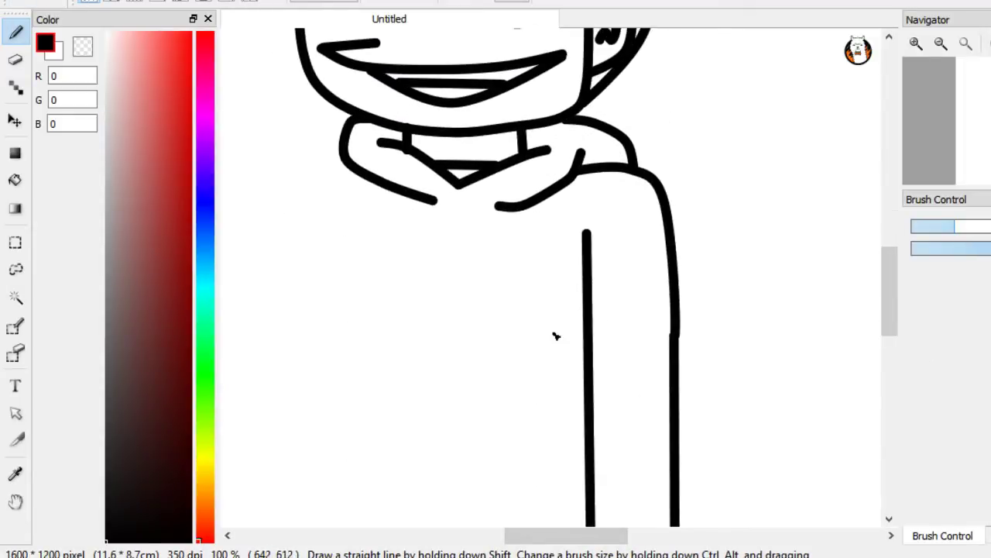
left_click_drag(369, 209, 369, 527)
scroll(550, 276, "down", 4)
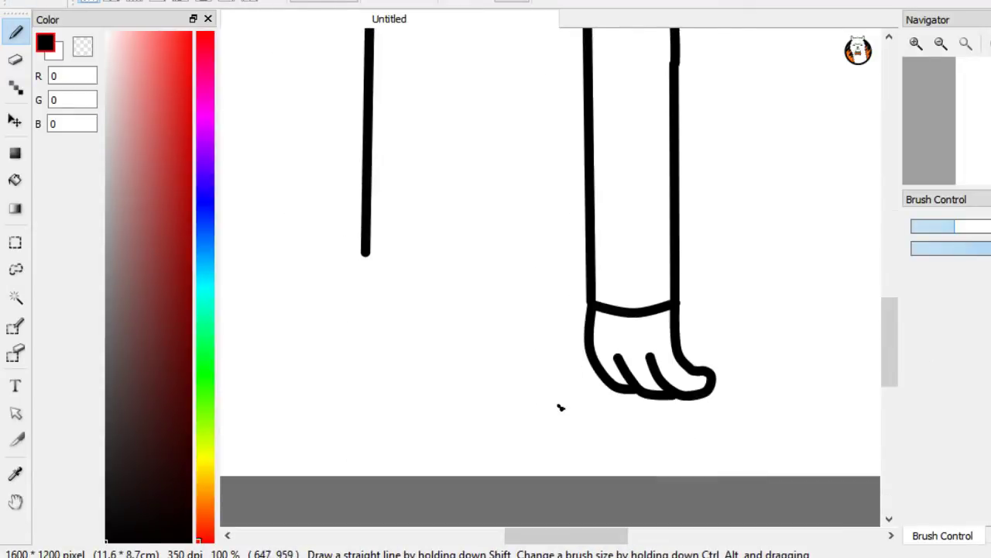
mouse_move(366, 253)
left_mouse_down()
mouse_move(446, 275)
mouse_move(556, 278)
left_mouse_up()
Draw two double-lined drawstrings hanging from the front of the hood
scroll(790, 364, "up", 4)
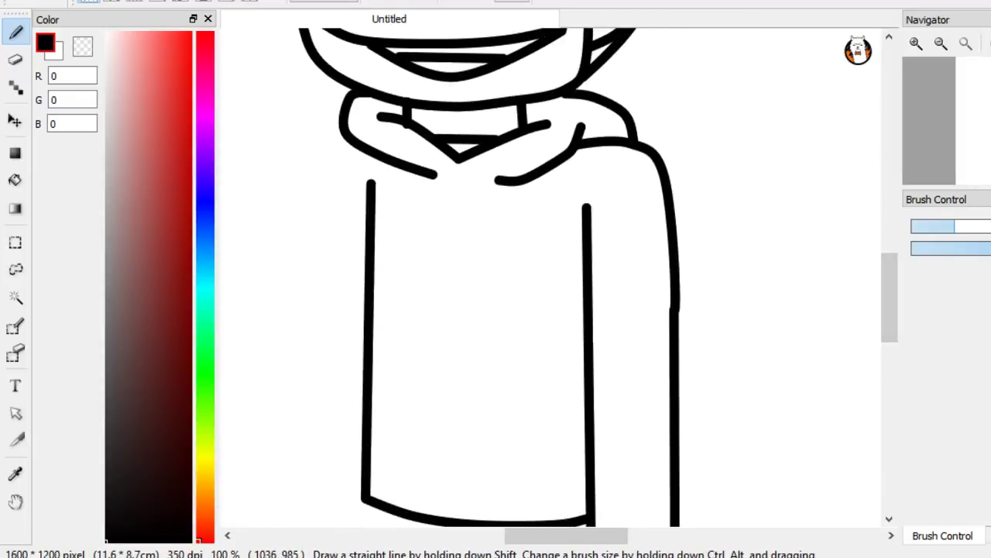
mouse_move(501, 183)
left_mouse_down()
mouse_move(502, 273)
mouse_move(517, 271)
left_mouse_up()
mouse_move(430, 174)
left_mouse_down()
mouse_move(446, 183)
mouse_move(445, 271)
mouse_move(424, 272)
left_mouse_up()
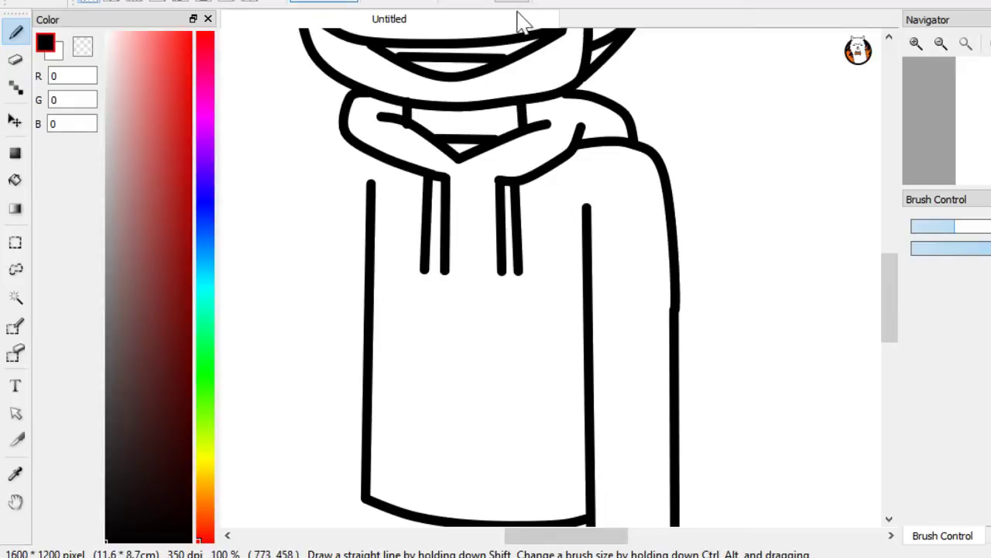
Add an oval knot and a small rectangular tip to the end of each drawstring
scroll(438, 283, "up", 2)
left_click_drag(581, 391, 582, 393)
left_click(60, 5)
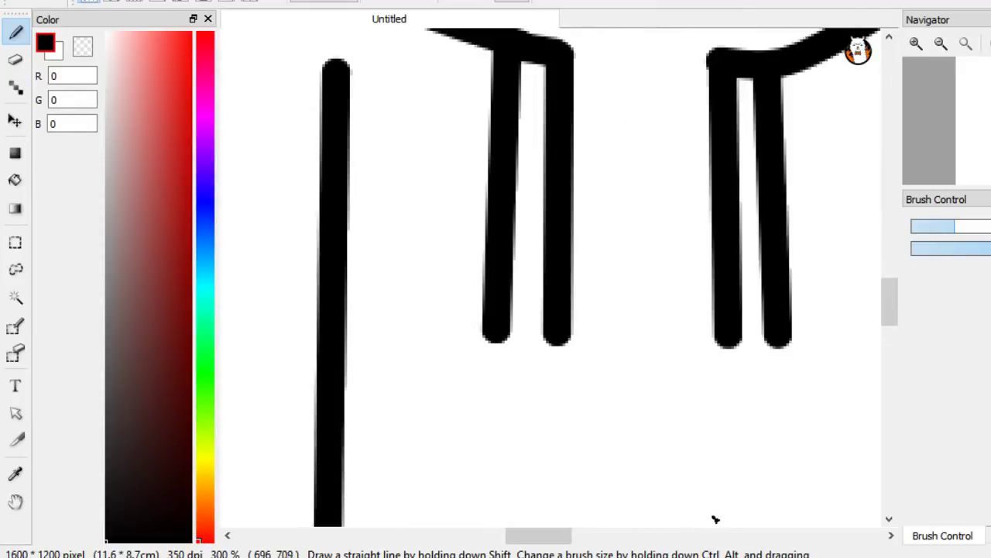
left_click_drag(468, 327, 581, 393)
left_click_drag(703, 340, 805, 409)
mouse_move(488, 393)
left_mouse_down()
mouse_move(552, 461)
mouse_move(563, 396)
left_mouse_up()
mouse_move(725, 415)
left_mouse_down()
mouse_move(785, 476)
mouse_move(787, 412)
left_mouse_up()
Draw the left shoulder curving out from the hood and down into the upper arm's outer edge
scroll(805, 333, "down", 4)
left_click_drag(496, 535, 570, 535)
left_click_drag(519, 239, 517, 334)
left_click(6, 4)
mouse_move(542, 217)
left_mouse_down()
mouse_move(523, 221)
mouse_move(511, 260)
mouse_move(512, 350)
left_mouse_up()
left_click(40, 1)
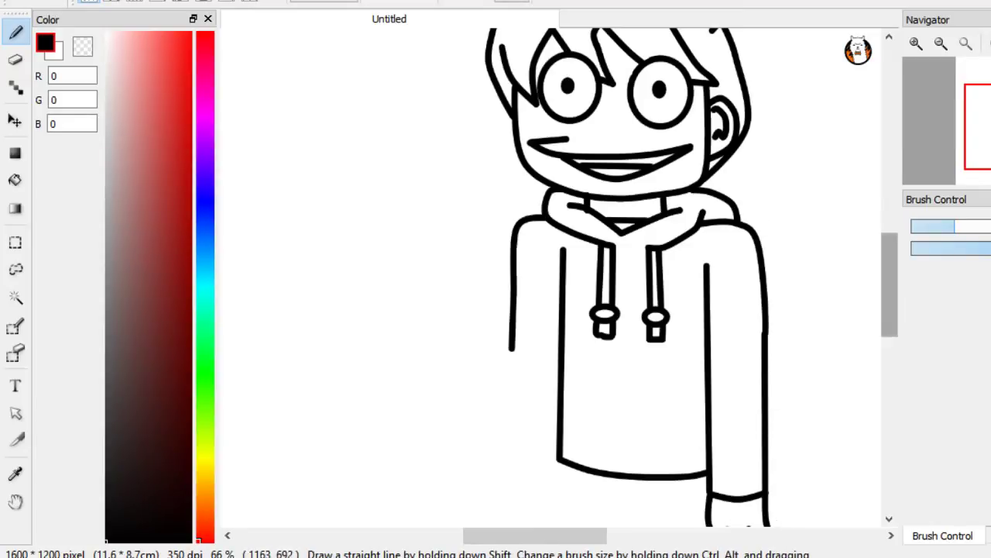
Draw the left forearm extending horizontally away from the body, with a curved cuff at its end
left_click_drag(889, 296, 890, 295)
left_click_drag(516, 364, 427, 363)
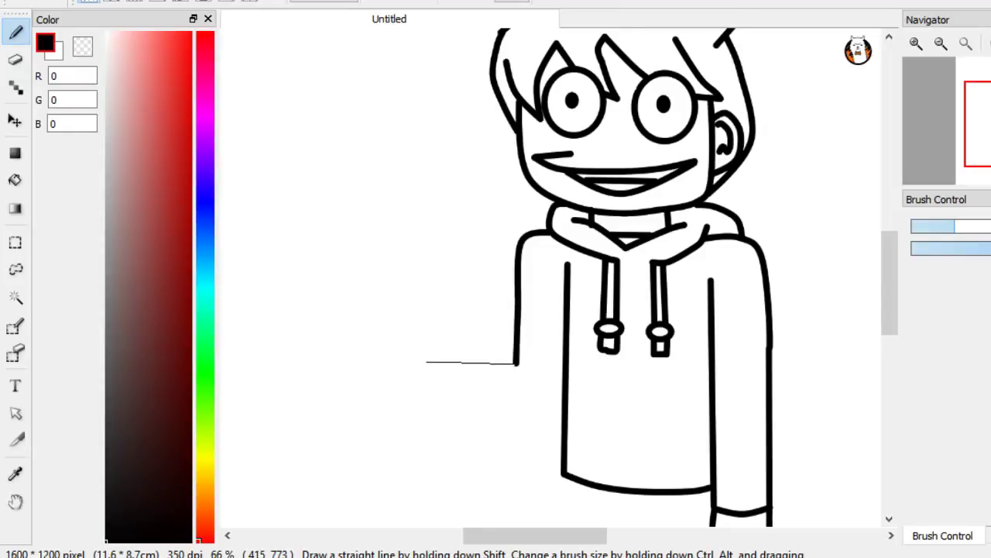
left_click_drag(428, 404, 429, 405)
mouse_move(429, 404)
left_mouse_down()
mouse_move(515, 415)
mouse_move(566, 388)
mouse_move(547, 409)
mouse_move(564, 395)
left_mouse_up()
left_click(15, 3)
left_click(15, 2)
Draw the left hand beyond the cuff with a thumb and three stacked rounded fingers
left_click_drag(573, 535, 482, 535)
scroll(741, 408, "up", 1)
scroll(616, 455, "up", 1)
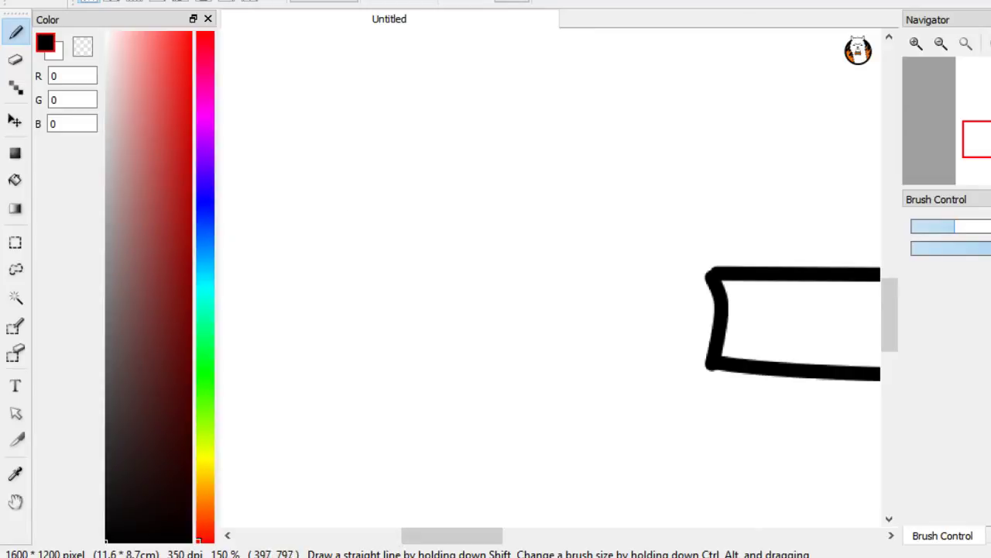
left_click_drag(686, 313, 687, 314)
left_click_drag(592, 263, 556, 298)
mouse_move(552, 299)
left_mouse_down()
mouse_move(536, 328)
mouse_move(555, 328)
left_mouse_up()
mouse_move(552, 331)
left_mouse_down()
mouse_move(525, 348)
mouse_move(558, 361)
mouse_move(623, 339)
mouse_move(555, 328)
left_mouse_up()
mouse_move(606, 331)
left_mouse_down()
mouse_move(616, 322)
mouse_move(552, 308)
left_mouse_up()
mouse_move(595, 265)
left_mouse_down()
mouse_move(618, 268)
mouse_move(621, 302)
left_mouse_up()
Draw the top and sides of a rectangular object held between the left hand's fingers and thumb
left_click_drag(565, 203, 565, 194)
left_click_drag(565, 194, 677, 194)
left_click_drag(677, 196, 678, 285)
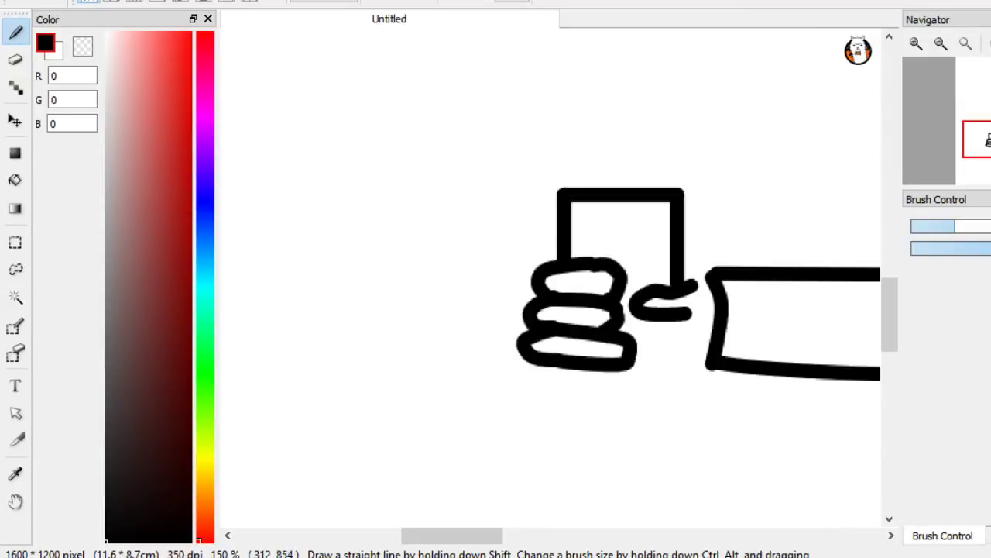
Close the lower part of the rectangular held object and connect the hand's palm to the sleeve cuff
left_click_drag(556, 366, 556, 395)
left_click_drag(555, 394, 674, 396)
left_click_drag(674, 396, 678, 317)
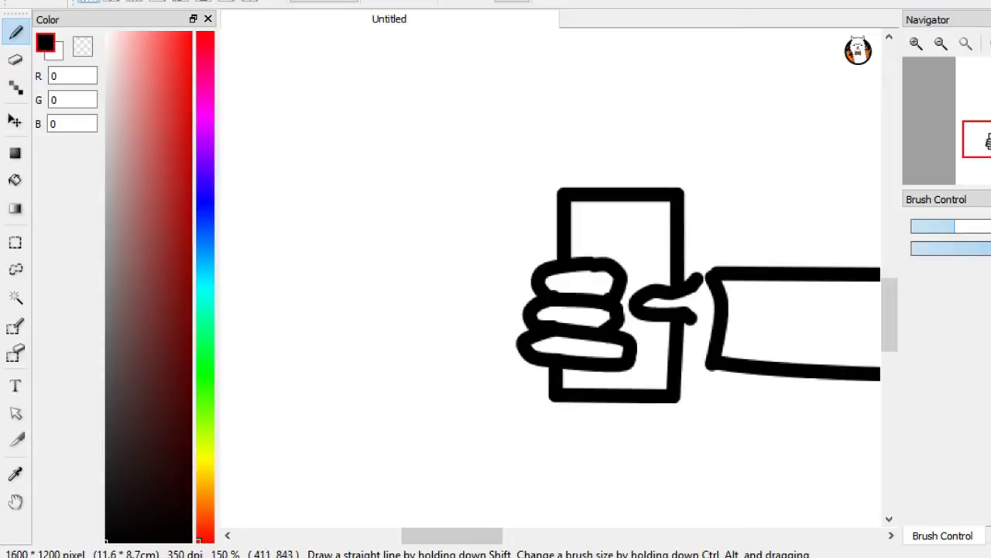
left_click_drag(712, 364, 683, 369)
left_click_drag(707, 274, 683, 266)
scroll(639, 331, "down", 2)
scroll(636, 364, "up", 2)
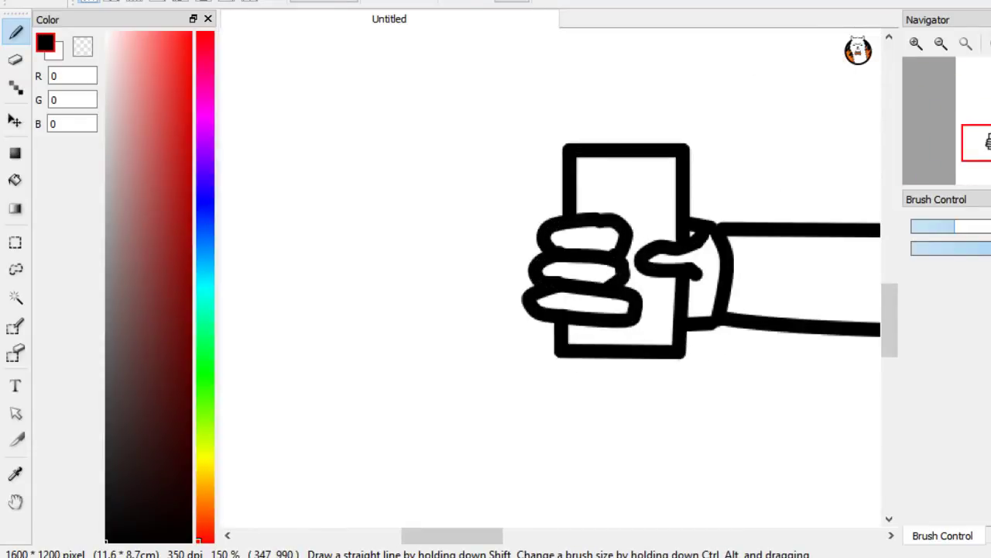
left_click_drag(795, 428, 799, 427)
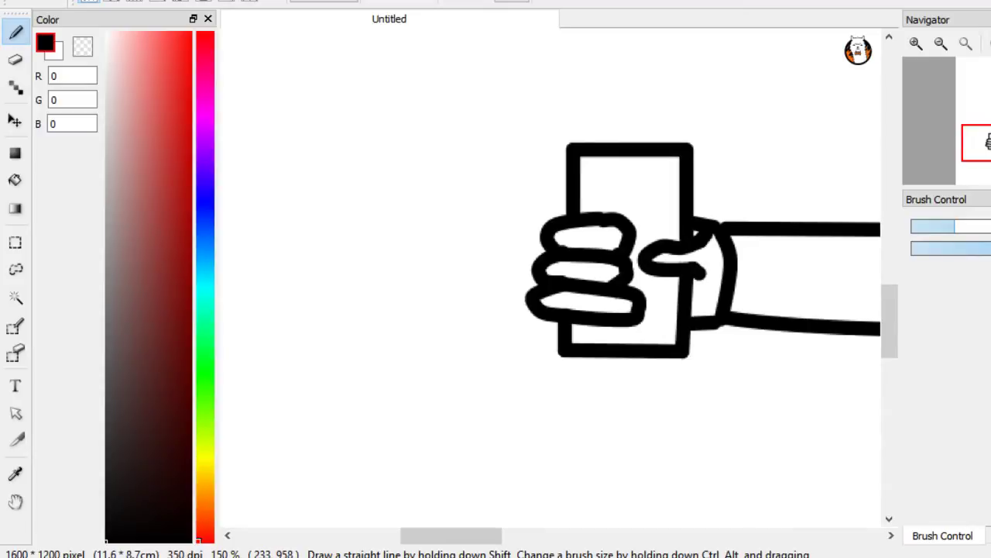
scroll(465, 128, "right", 3)
scroll(464, 128, "up", 5)
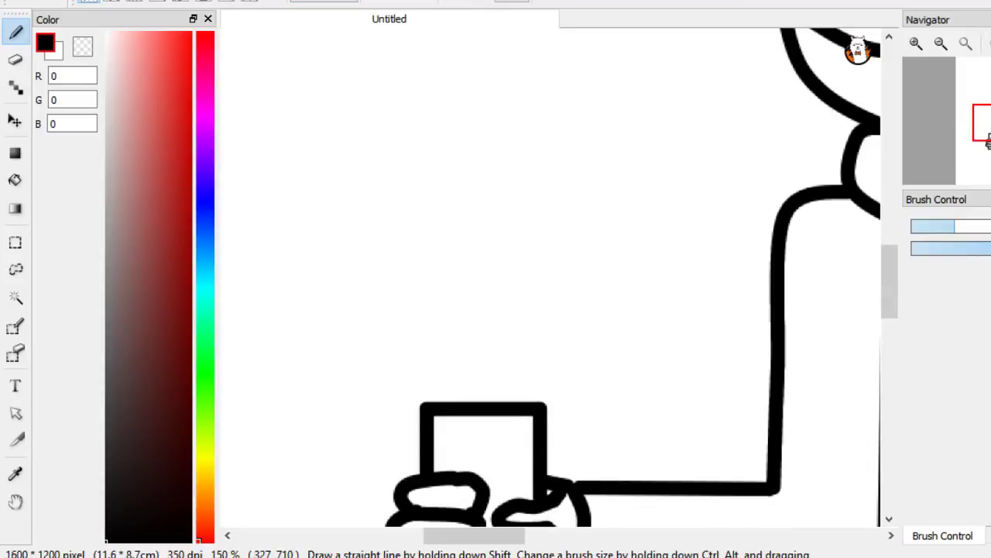
Undo the object's rectangular outline back to its near-finger side, then redraw it as a cylindrical can with curved ends and rejoin the palm
left_click_drag(422, 406, 465, 405)
key("ctrl+z")
key("ctrl+z")
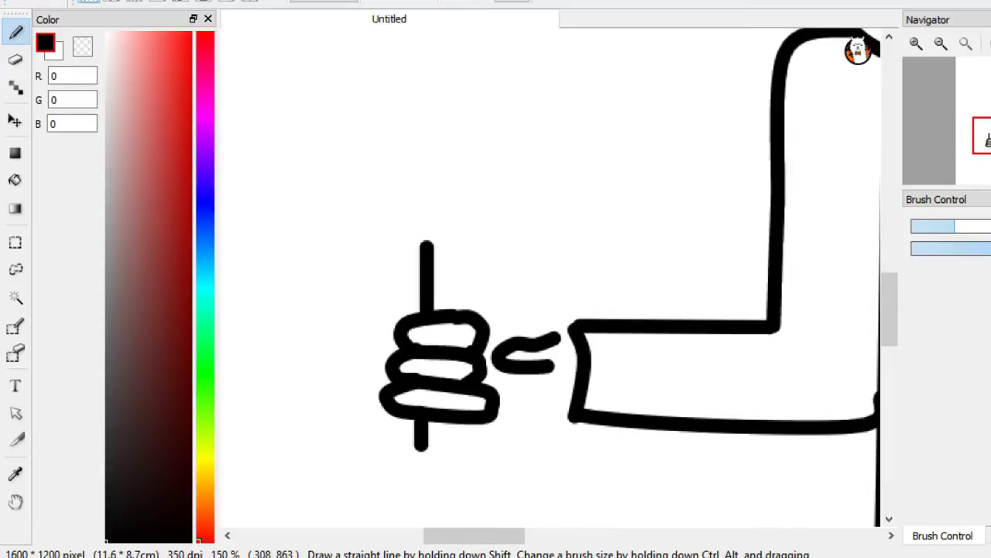
left_click_drag(540, 246, 540, 338)
left_click_drag(543, 371, 543, 445)
left_click_drag(421, 446, 543, 446)
mouse_move(428, 245)
left_mouse_down()
mouse_move(542, 247)
mouse_move(484, 230)
mouse_move(543, 241)
left_mouse_up()
left_click_drag(571, 328, 543, 321)
left_click_drag(571, 417, 544, 419)
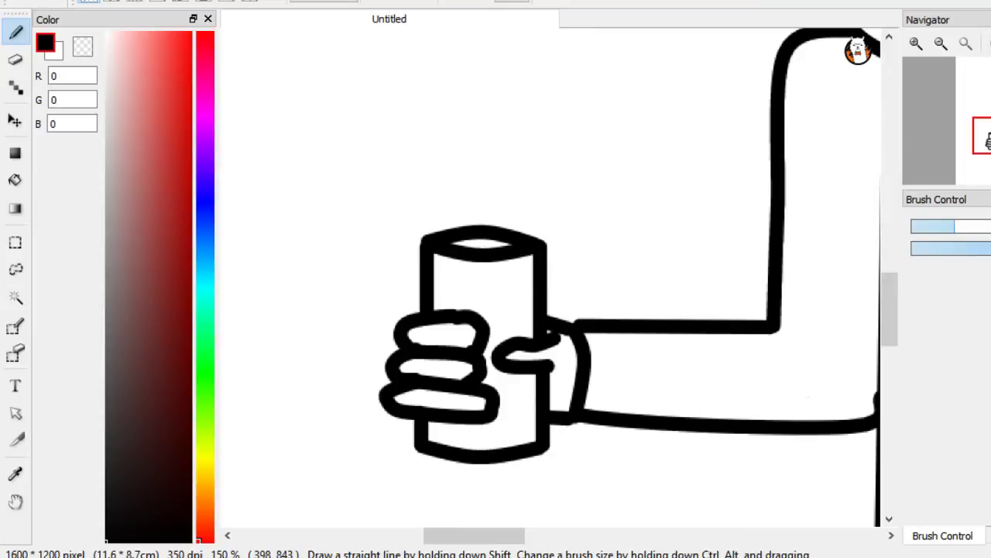
Try drawing the trousers' outer edges from the corners of the hoodie hem down past the canvas edge
scroll(545, 419, "down", 3)
left_click_drag(729, 431, 610, 431)
scroll(590, 364, "down", 1)
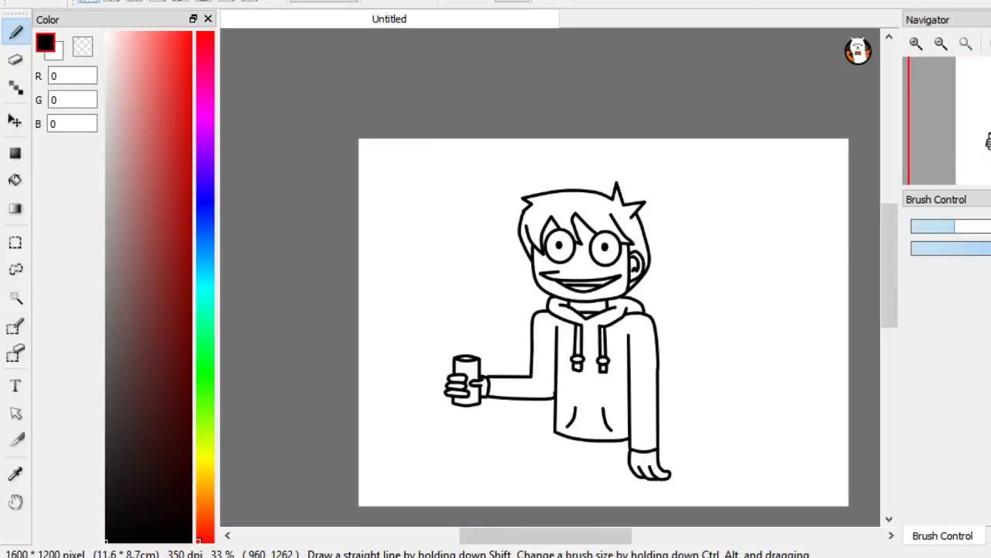
scroll(717, 410, "up", 1)
left_click_drag(714, 410, 706, 303)
scroll(496, 361, "up", 1)
left_click_drag(452, 333, 455, 496)
key("ctrl+z")
left_click_drag(455, 381, 455, 490)
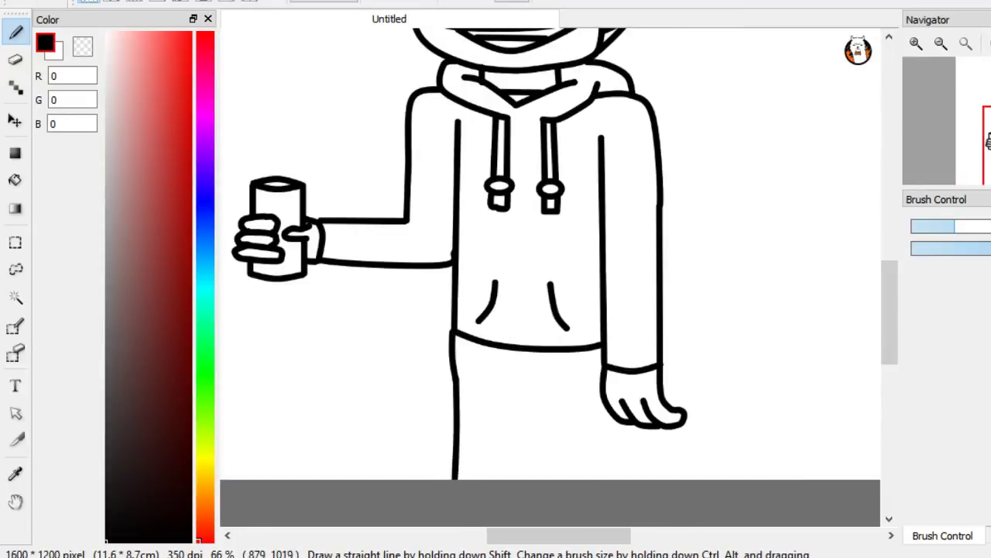
key("ctrl+z")
left_click_drag(595, 381, 599, 497)
key("ctrl+z")
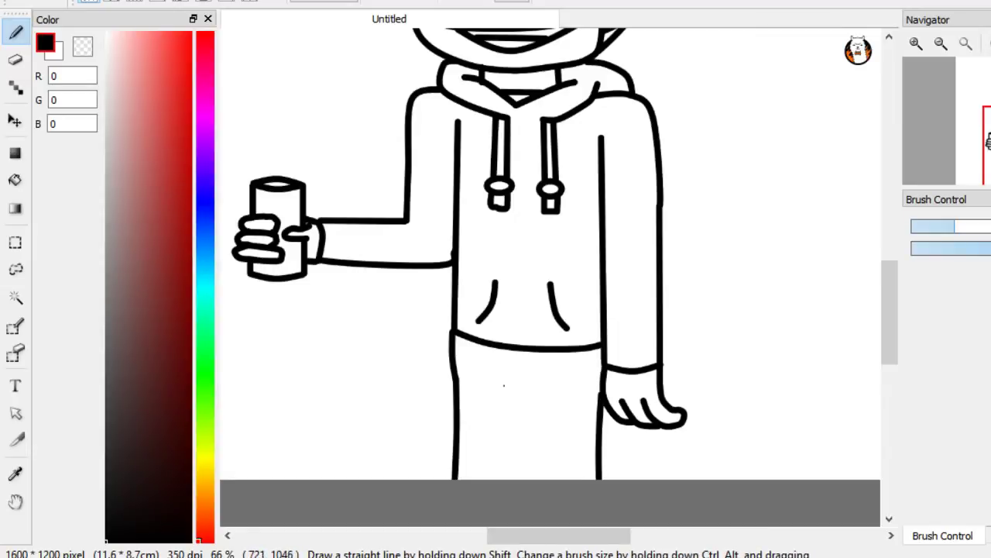
Try drawing a short crotch line and two inner leg lines between the trousers' outer edges
left_click_drag(557, 389, 558, 389)
left_click_drag(544, 392, 544, 494)
left_click_drag(508, 391, 507, 492)
scroll(579, 383, "down", 3)
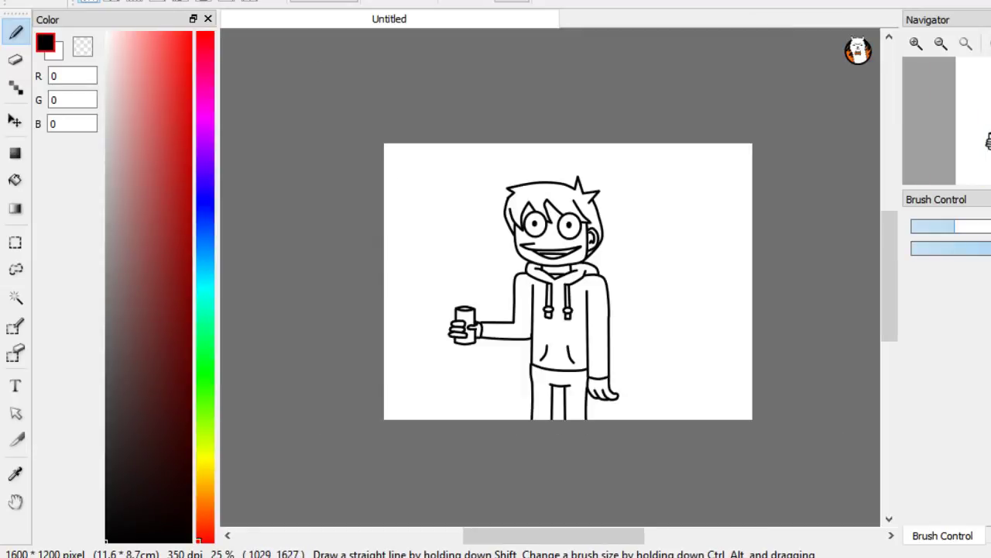
Undo the leg lines and redraw the trousers slightly inset from the hoodie hem, with a crotch line and two inner leg lines
left_click(18, 3)
left_click(18, 4)
left_click(18, 4)
left_click(18, 4)
left_click(18, 4)
scroll(514, 358, "up", 2)
left_click_drag(554, 374, 557, 497)
left_click_drag(657, 383, 659, 491)
mouse_move(599, 404)
left_mouse_down()
mouse_move(622, 405)
mouse_move(589, 485)
left_mouse_up()
left_click_drag(610, 406, 616, 498)
scroll(744, 405, "down", 1)
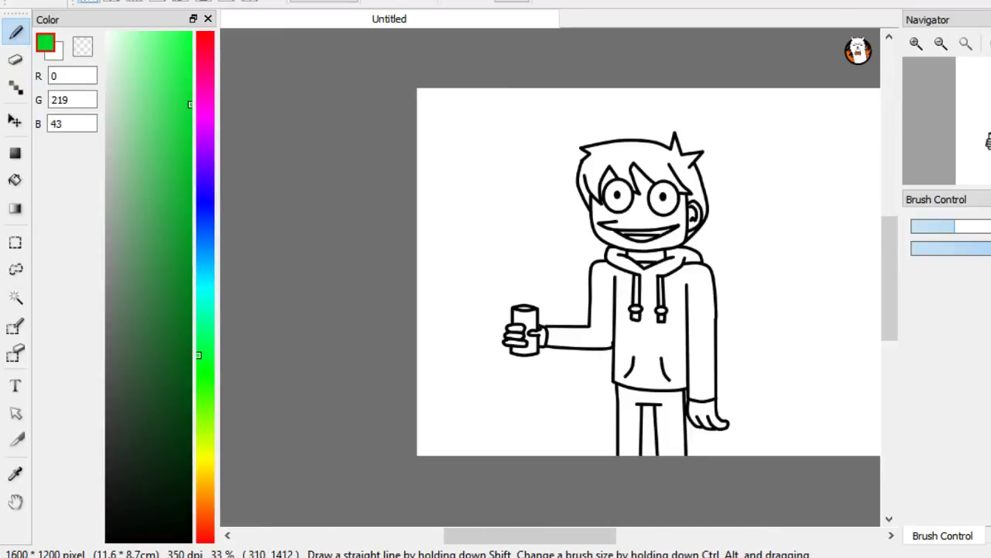
Fill the hoodie's body, sleeves and hood with green (RGB 0, 178, 35)
left_click(191, 141)
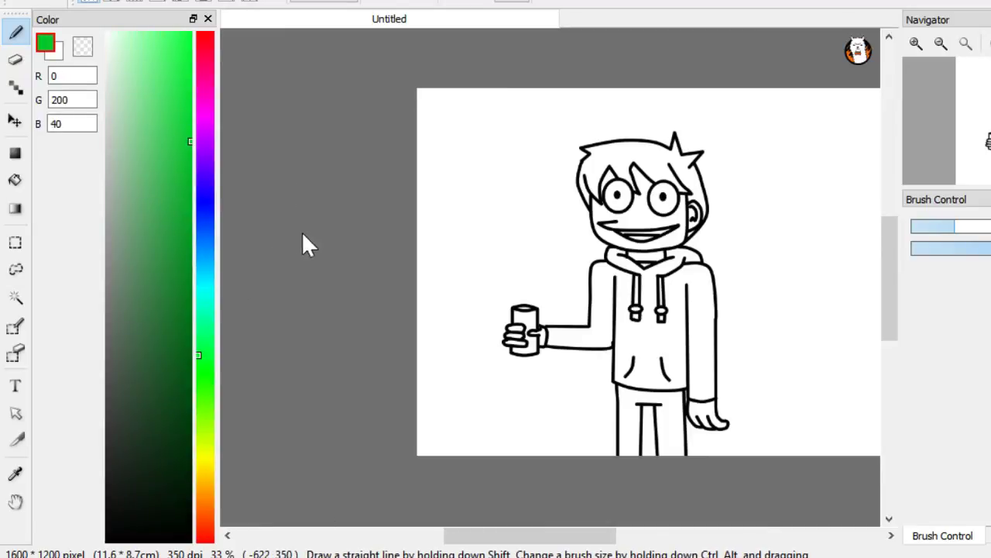
left_click(15, 179)
left_click(651, 349)
left_click(618, 259)
left_click(673, 264)
left_click(652, 349)
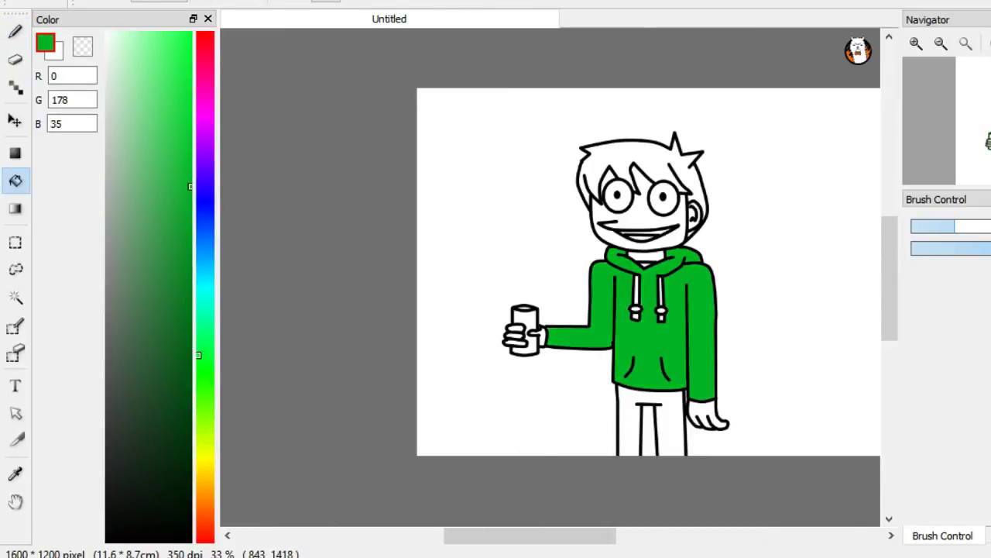
scroll(638, 373, "up", 3)
mouse_move(889, 319)
left_mouse_down()
mouse_move(889, 279)
mouse_move(889, 307)
left_mouse_up()
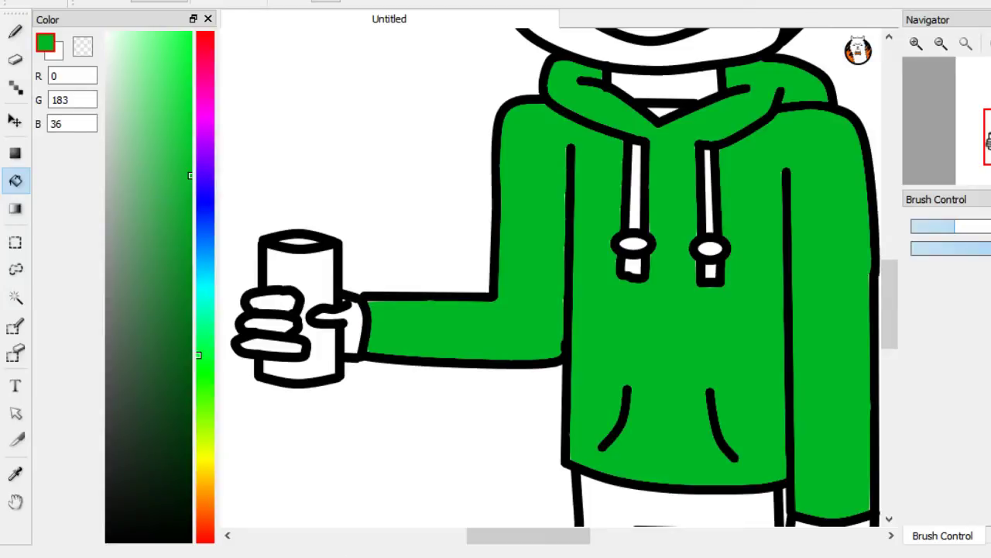
Sample the shirt colour from the download.jpg reference image and fill the trousers with khaki (RGB 153, 153, 103)
left_click(856, 545)
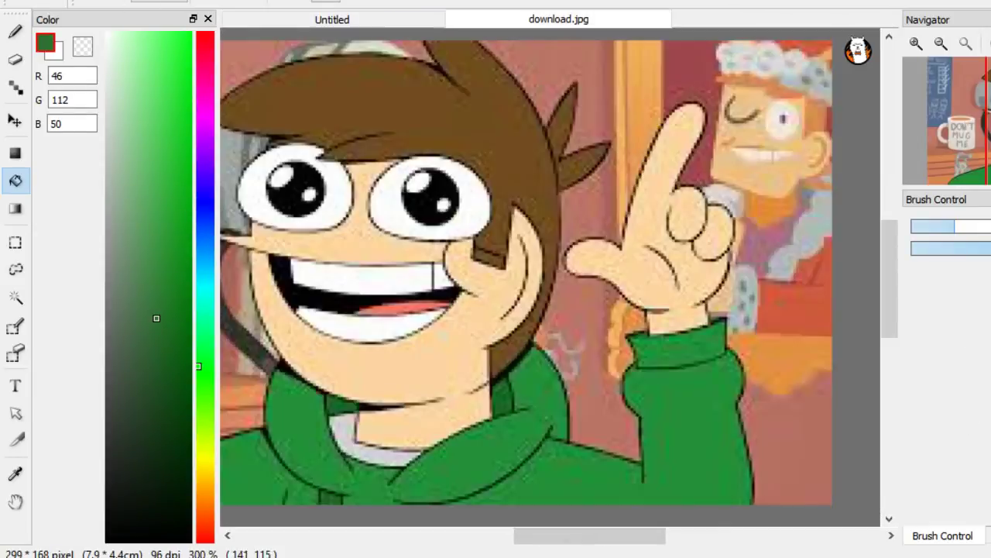
right_click(363, 460)
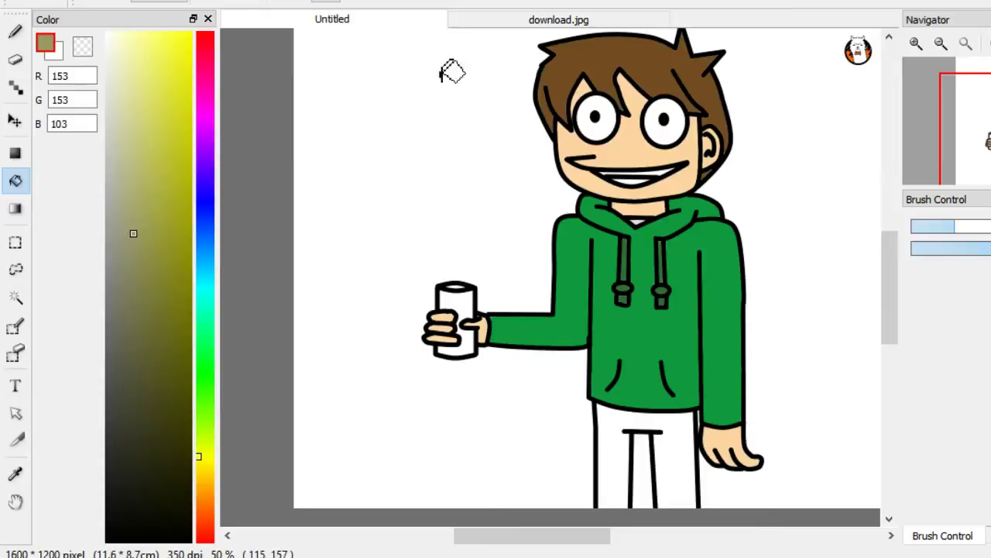
left_click(643, 464)
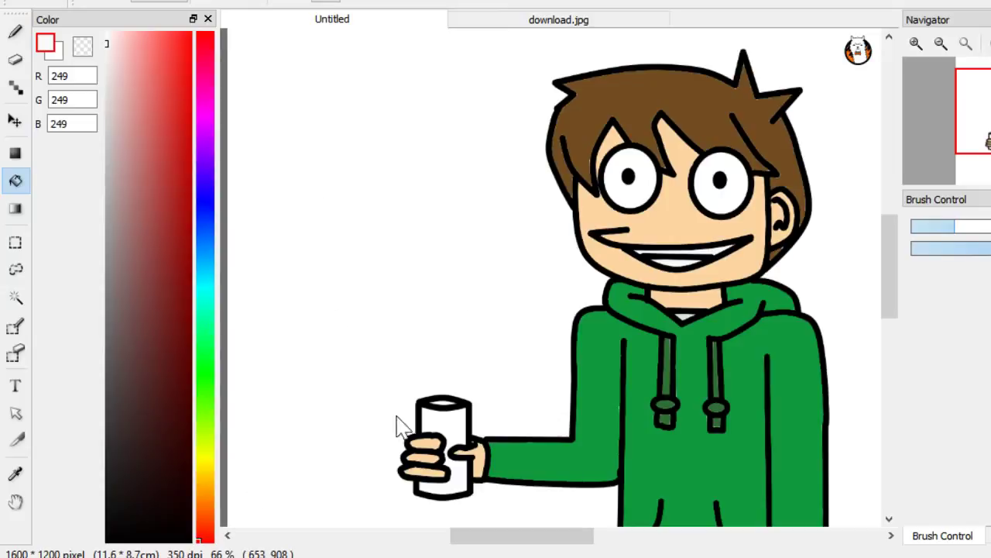
Fill the can's body with red and its top with light grey (RGB 210, 221, 213)
left_click(660, 19)
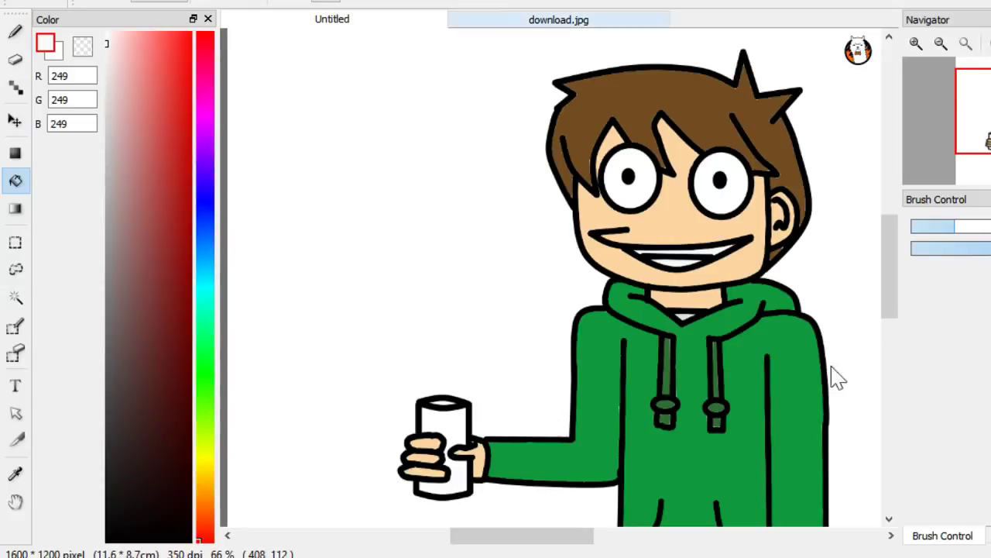
left_click(832, 368)
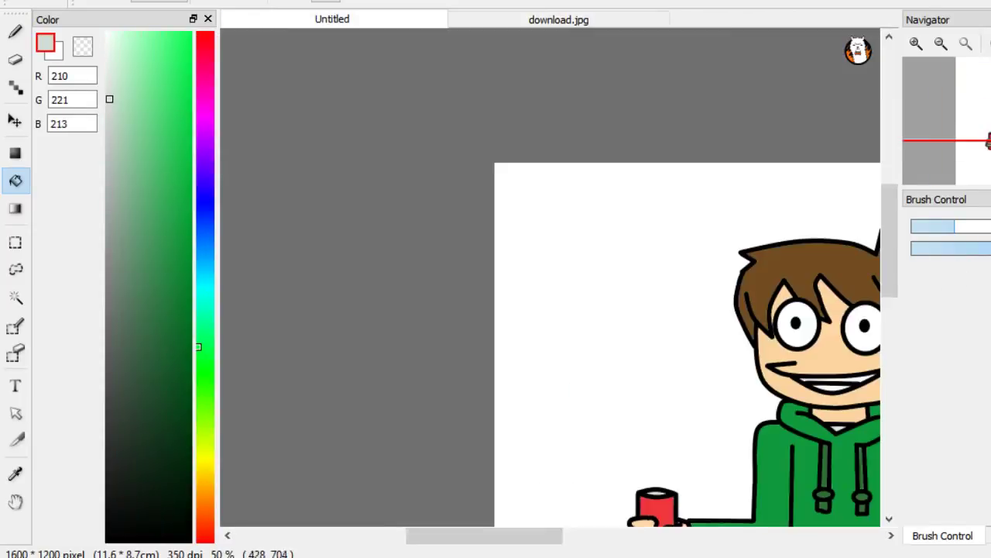
left_click_drag(523, 535, 591, 535)
mouse_move(889, 259)
left_mouse_down()
mouse_move(890, 294)
mouse_move(890, 278)
left_mouse_up()
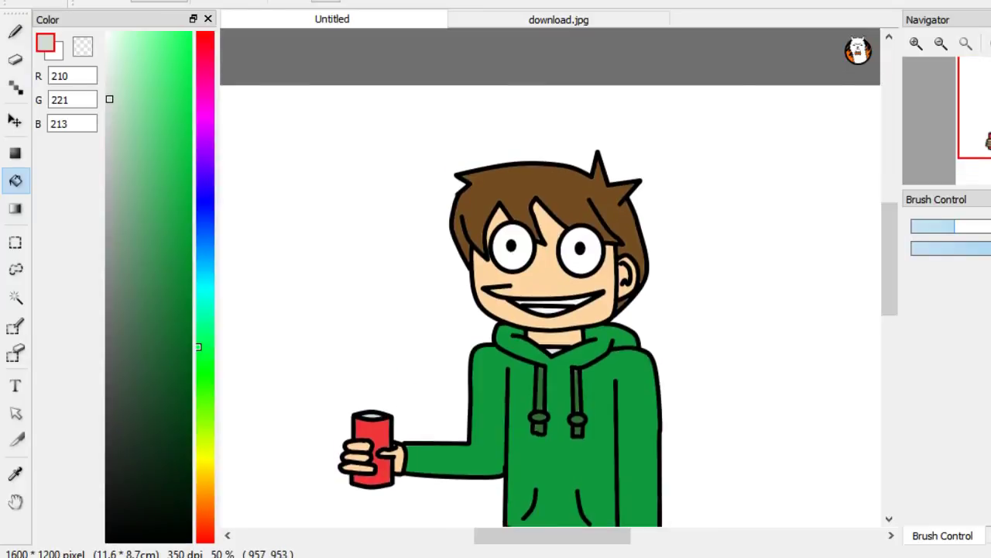
Draw a thick white arc on the upper part of the red can with the brush
left_click_drag(599, 535, 488, 535)
scroll(602, 494, "up", 3)
left_click(57, 55)
left_click(15, 32)
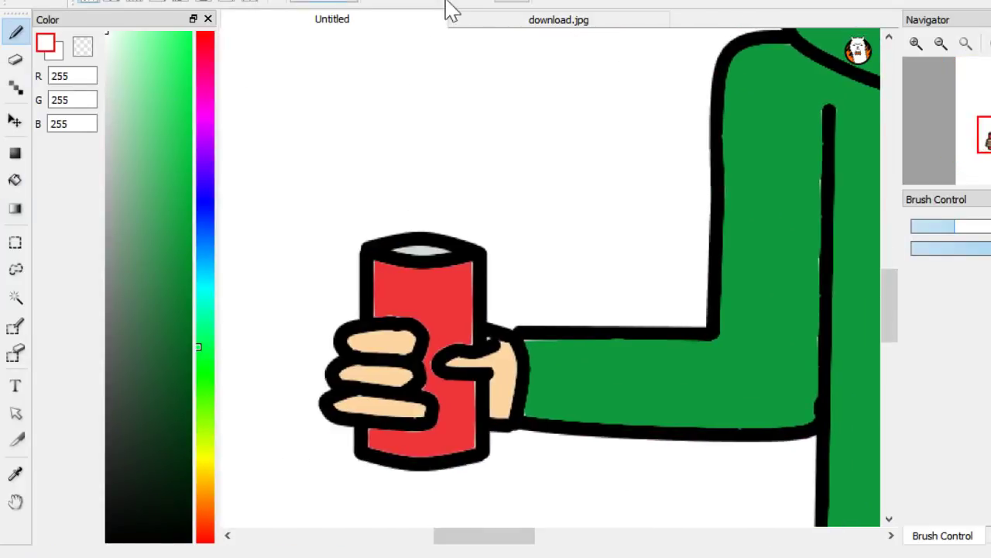
scroll(522, 248, "up", 3)
left_click_drag(890, 310, 890, 350)
left_click_drag(448, 536, 429, 535)
left_click_drag(890, 351, 889, 326)
mouse_move(539, 229)
left_mouse_down()
mouse_move(435, 193)
mouse_move(423, 234)
left_mouse_up()
Try adding a white dot and short strokes below the arc on the can
mouse_move(465, 161)
left_mouse_down()
mouse_move(542, 267)
mouse_move(511, 337)
left_mouse_up()
left_click_drag(565, 429, 500, 437)
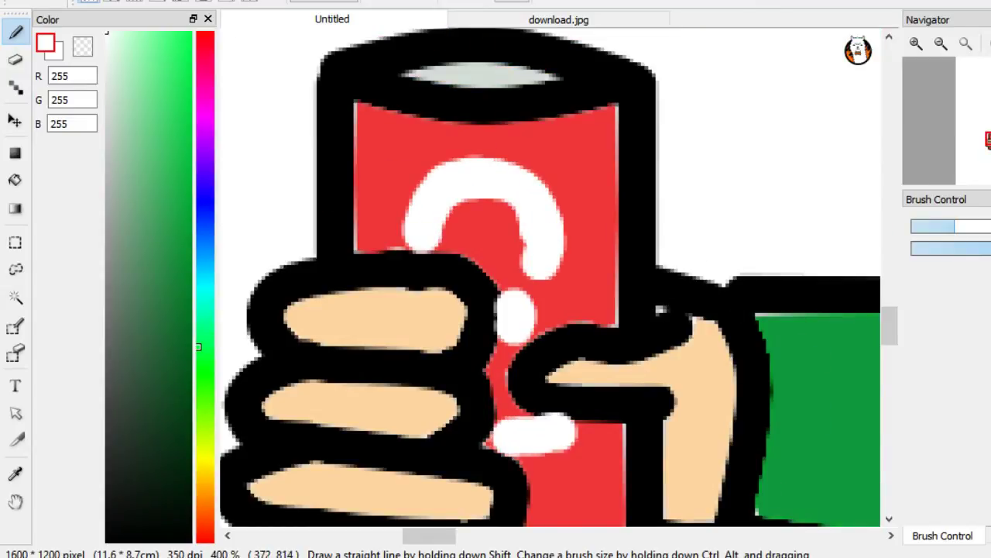
scroll(542, 434, "down", 3)
mouse_move(532, 285)
left_mouse_down()
mouse_move(486, 343)
mouse_move(438, 356)
left_mouse_up()
left_click(22, 11)
left_click(21, 11)
left_click(22, 10)
left_click_drag(890, 346, 890, 309)
scroll(484, 405, "down", 3)
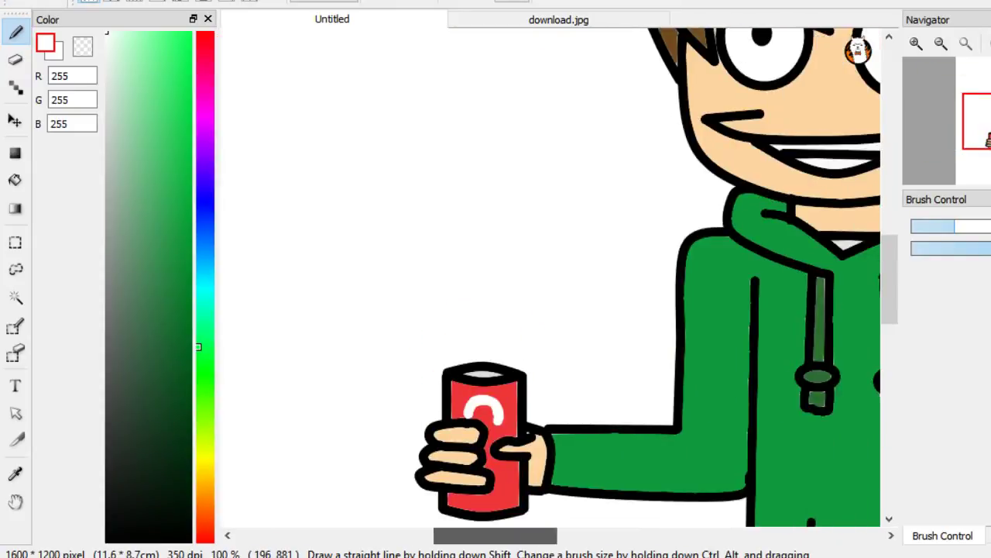
Add the remaining white lettering below the arc with a smaller brush, placing an "a" near the can's base
scroll(527, 453, "up", 3)
left_click_drag(439, 535, 424, 535)
left_click_drag(603, 508, 560, 511)
scroll(697, 387, "down", 3)
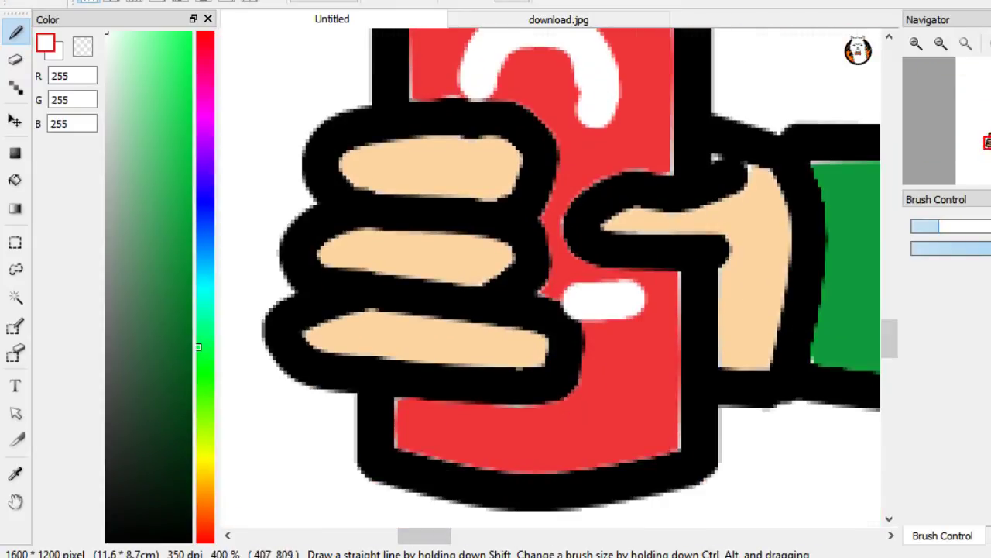
scroll(724, 471, "up", 1)
left_click_drag(890, 345, 889, 355)
mouse_move(474, 318)
left_mouse_down()
mouse_move(469, 359)
mouse_move(478, 341)
mouse_move(436, 348)
mouse_move(499, 319)
left_mouse_up()
left_click(37, 10)
left_click(938, 226)
mouse_move(472, 372)
left_mouse_down()
mouse_move(524, 393)
mouse_move(419, 393)
left_mouse_up()
left_click_drag(890, 355, 890, 339)
left_click_drag(472, 298, 475, 337)
scroll(619, 278, "down", 4)
left_click_drag(505, 535, 545, 536)
scroll(543, 422, "down", 2)
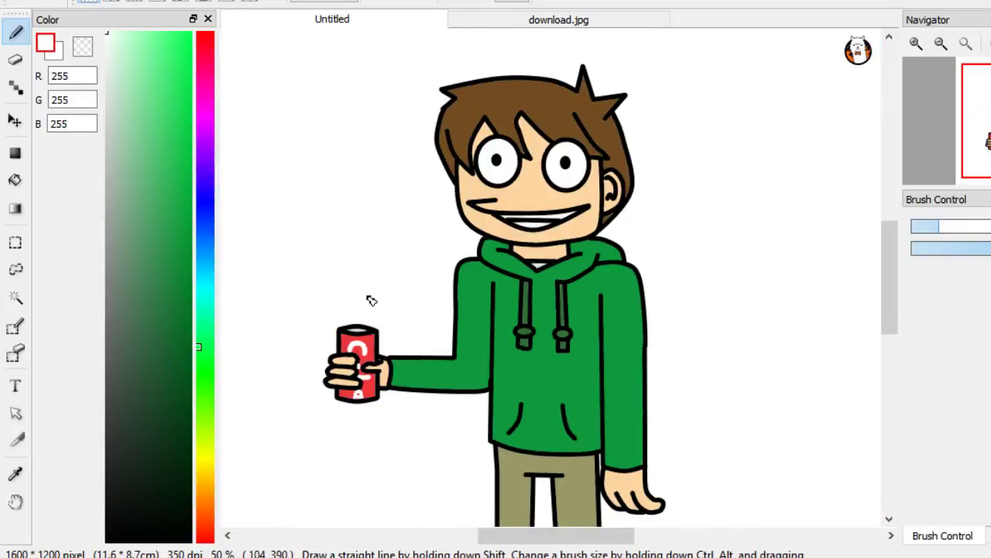
Enlarge the brush, sample the hoodie's green and handwrite "Edd" in the empty area beside the character's hair
left_click(980, 226)
right_click(626, 341)
left_click_drag(607, 535, 665, 535)
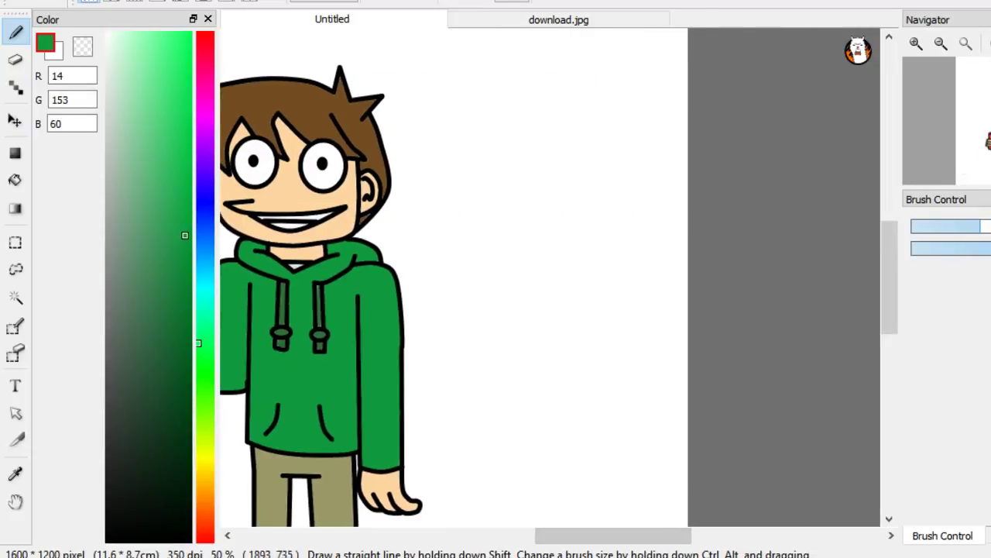
scroll(377, 271, "up", 3)
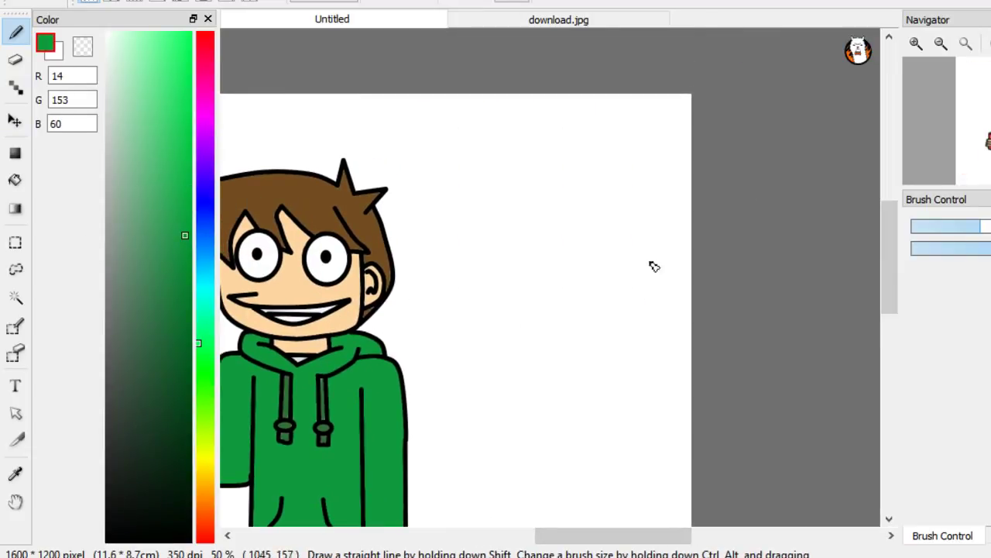
scroll(648, 265, "up", 1)
left_click_drag(376, 267, 457, 136)
left_click_drag(553, 148, 543, 271)
scroll(730, 355, "up", 1)
left_click_drag(890, 211, 890, 183)
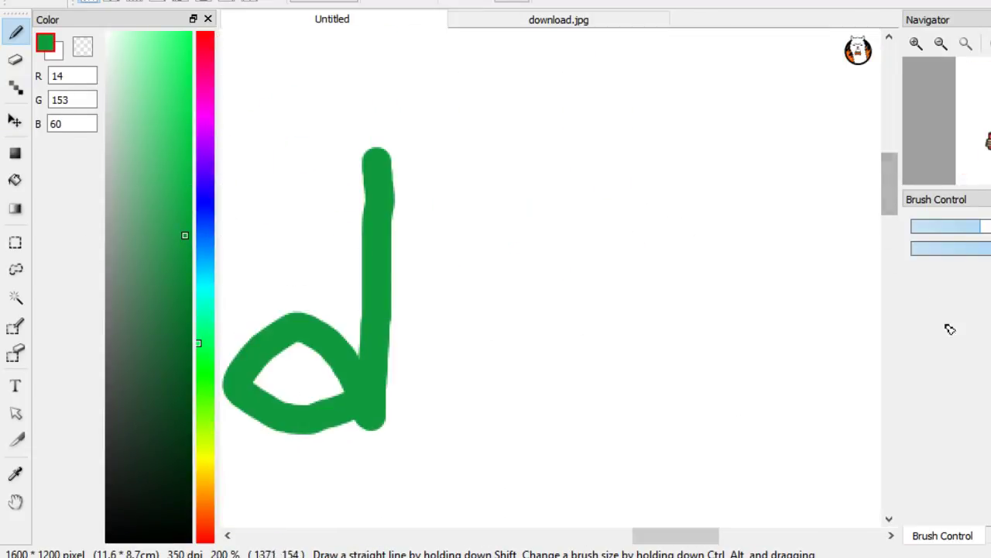
mouse_move(611, 179)
left_mouse_down()
mouse_move(524, 428)
mouse_move(587, 409)
left_mouse_up()
Handwrite "Gould" in green below "Edd"
left_click_drag(889, 186, 889, 239)
left_click_drag(359, 85, 370, 178)
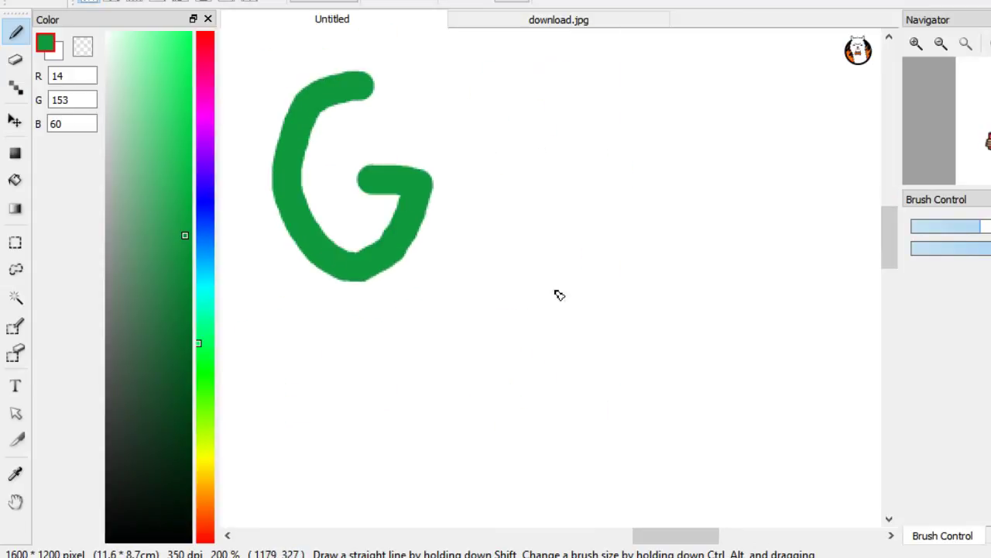
left_click_drag(519, 203, 516, 200)
left_click_drag(576, 283, 362, 291)
mouse_move(393, 213)
left_mouse_down()
mouse_move(391, 241)
mouse_move(454, 215)
left_mouse_up()
left_click_drag(538, 292, 544, 92)
mouse_move(646, 98)
left_mouse_down()
mouse_move(628, 237)
mouse_move(643, 275)
left_mouse_up()
Handwrite "1998" in green below "Gould"
left_click_drag(890, 238, 890, 268)
left_click_drag(704, 535, 661, 536)
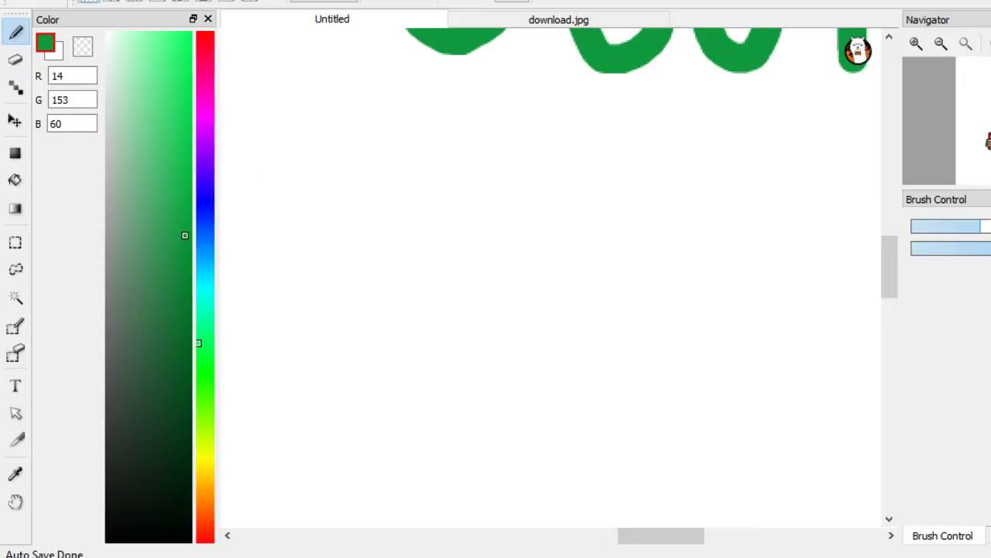
mouse_move(277, 133)
left_mouse_down()
mouse_move(251, 299)
mouse_move(254, 387)
left_mouse_up()
left_click_drag(381, 383, 356, 264)
left_click_drag(500, 383, 480, 264)
mouse_move(548, 222)
left_mouse_down()
mouse_move(653, 230)
mouse_move(600, 239)
left_mouse_up()
Handwrite "-2012" in green after "1998" and undo the stray stroke made at the end
left_click_drag(659, 535, 690, 535)
left_click_drag(409, 313, 445, 315)
mouse_move(499, 242)
left_mouse_down()
mouse_move(555, 268)
mouse_move(581, 366)
left_mouse_up()
left_click_drag(659, 267, 667, 271)
left_click_drag(690, 536, 720, 535)
left_click_drag(532, 257, 524, 369)
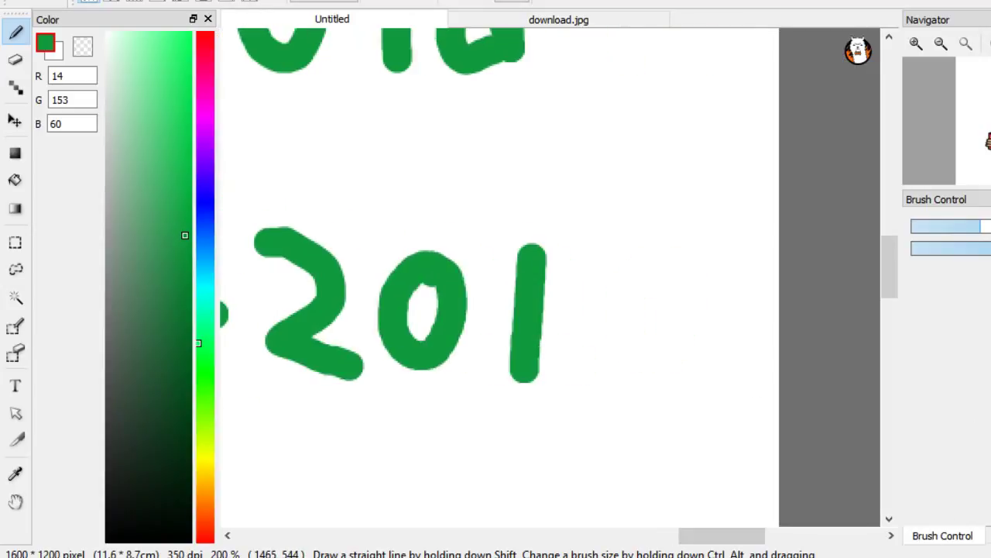
left_click_drag(568, 259, 667, 356)
scroll(552, 364, "down", 6)
left_click_drag(634, 535, 600, 535)
left_click_drag(616, 481, 322, 379)
key("ctrl+z")
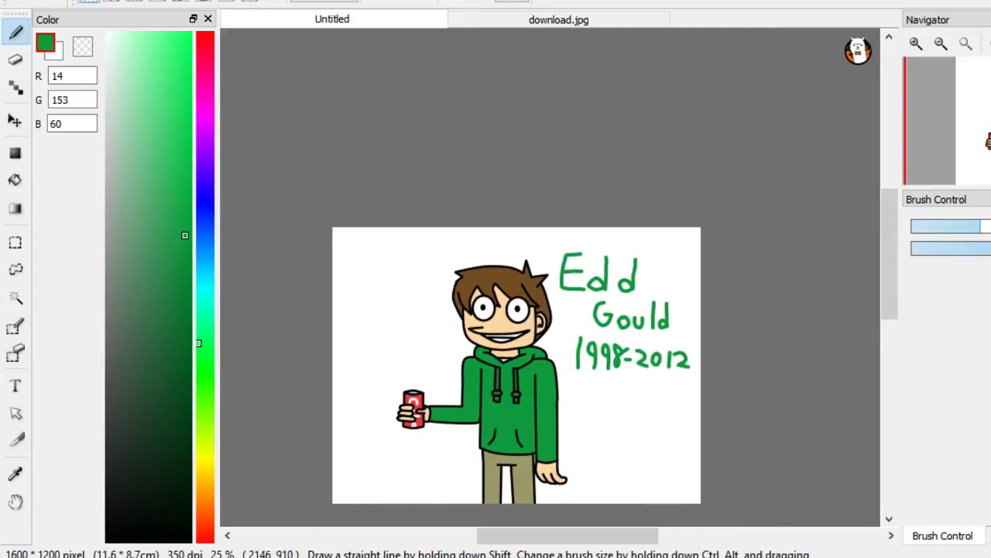